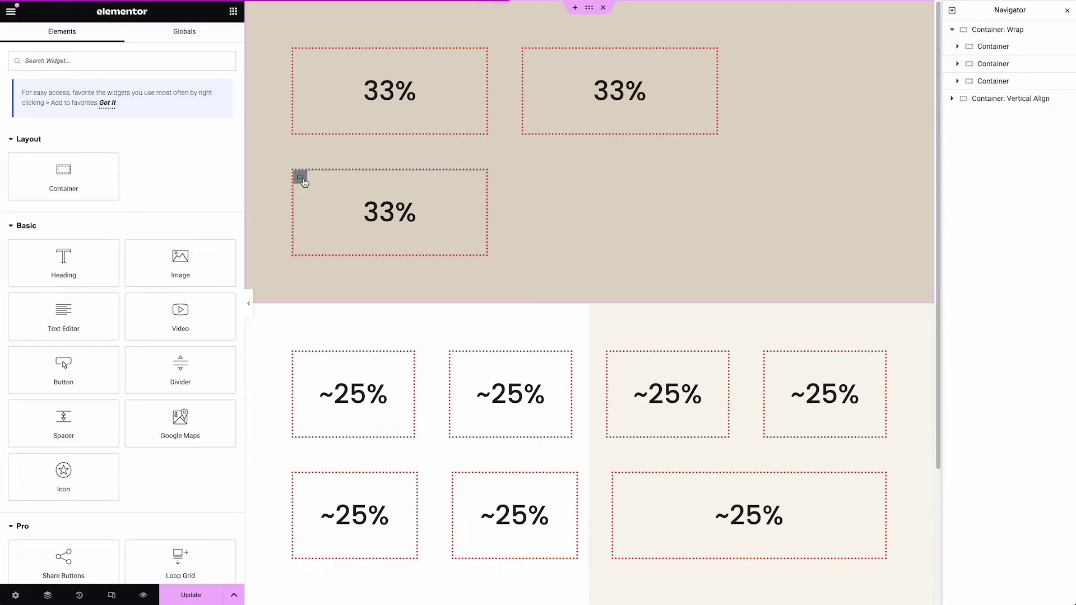
Step: Confirm the first child container is 33% wide, then show Container: Wrap's boxed layout with 60 px gaps
{"action": "left_click", "coordinate": [994, 49]}
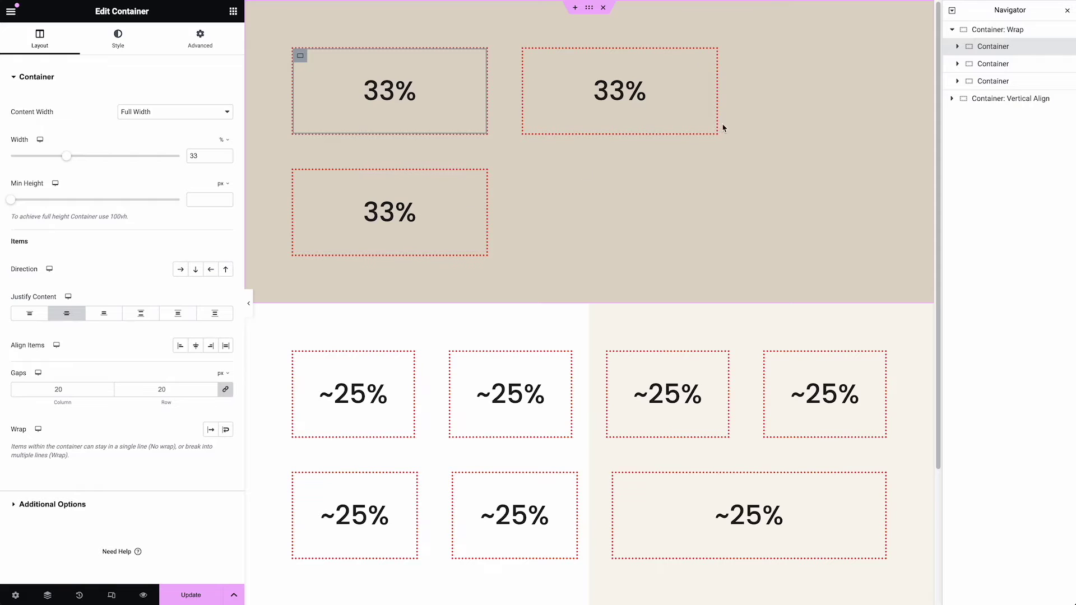
{"action": "left_click", "coordinate": [995, 35]}
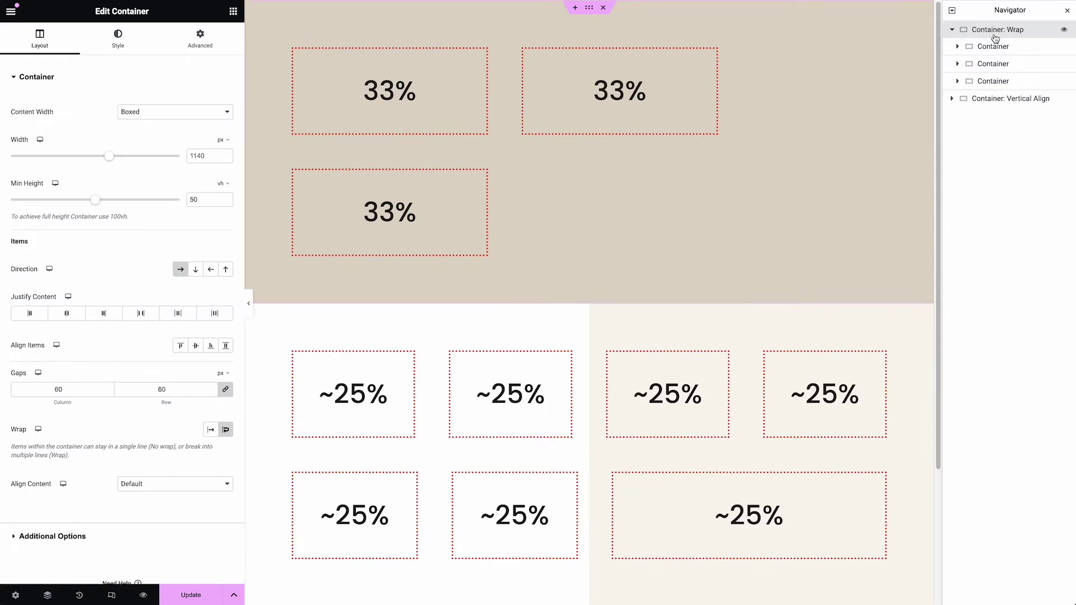
{"action": "left_click", "coordinate": [1009, 47]}
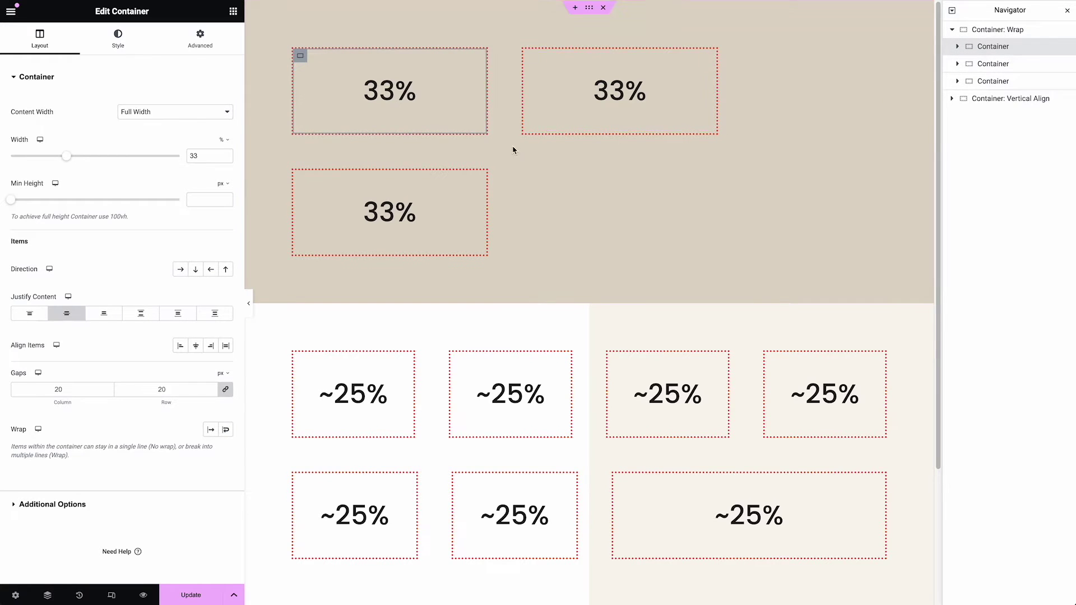
{"action": "double_click", "coordinate": [192, 157]}
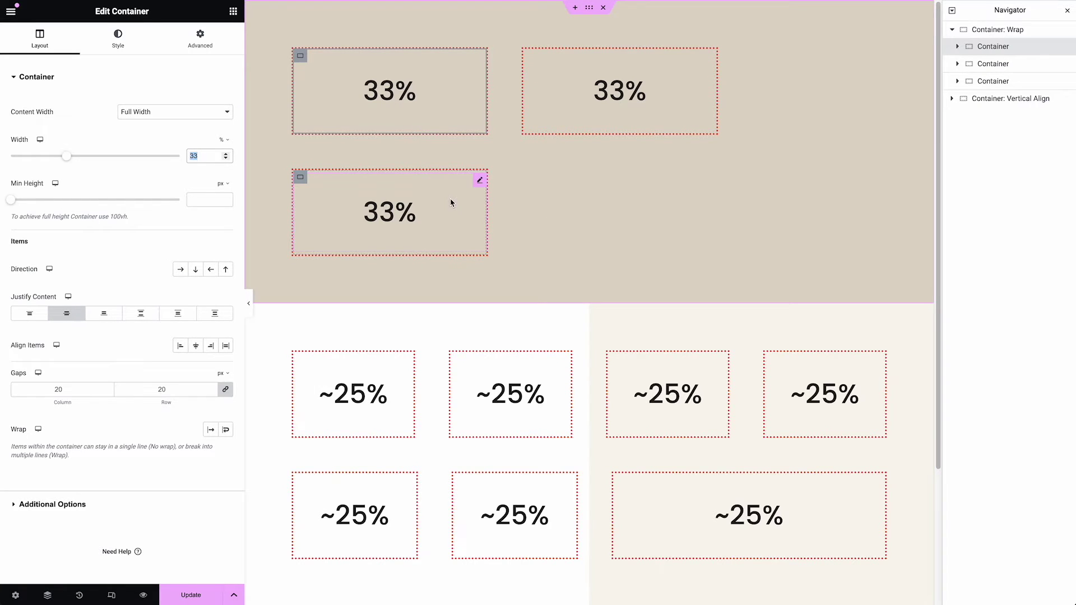
{"action": "left_click", "coordinate": [1009, 35]}
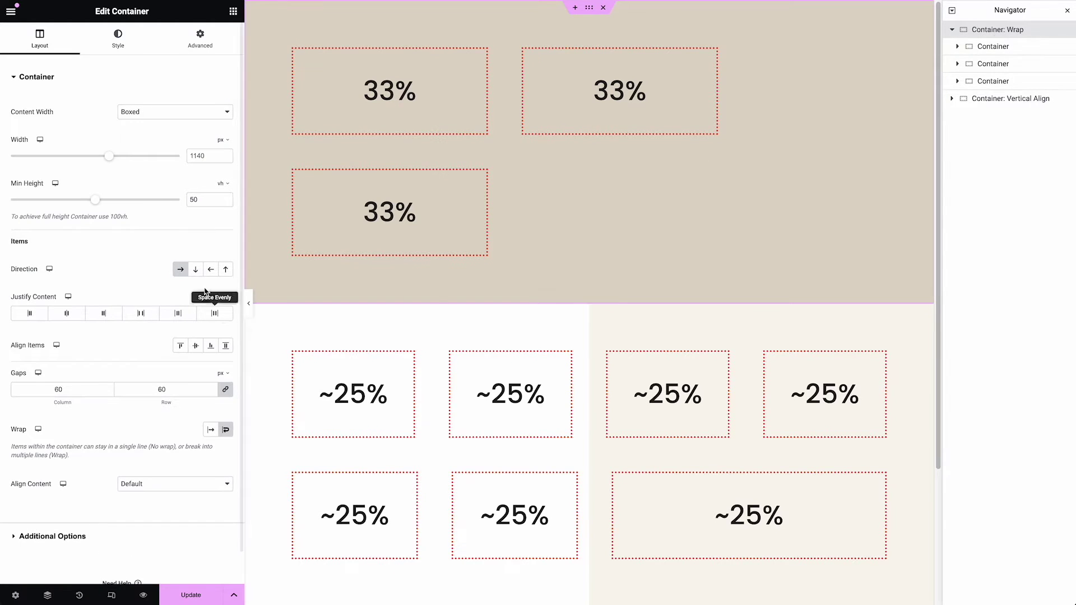
{"action": "double_click", "coordinate": [179, 390]}
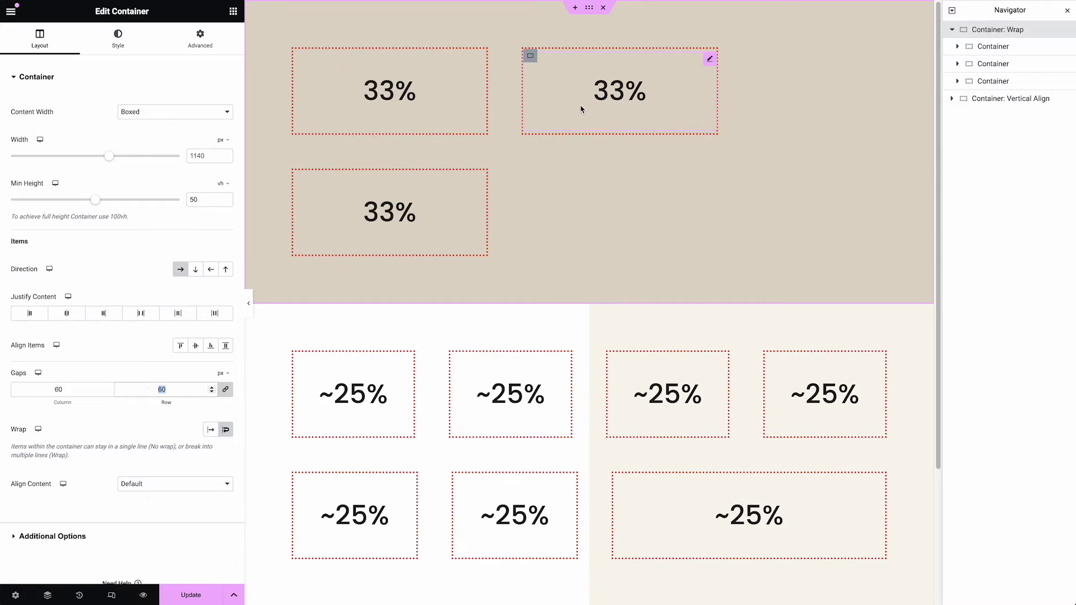
{"action": "type", "text": "0"}
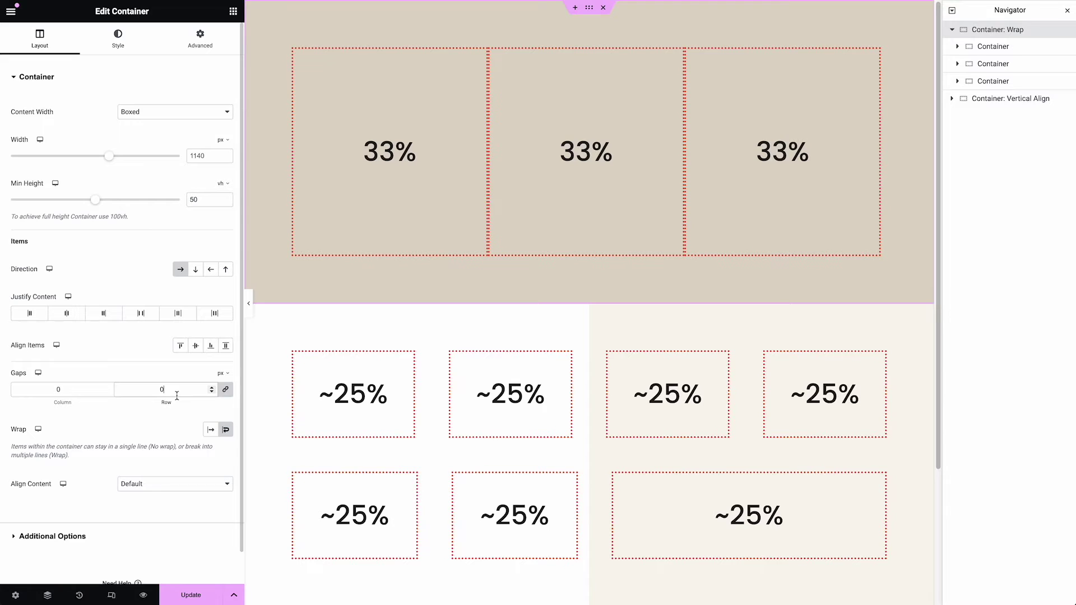
{"action": "double_click", "coordinate": [144, 387]}
{"action": "type", "text": "60"}
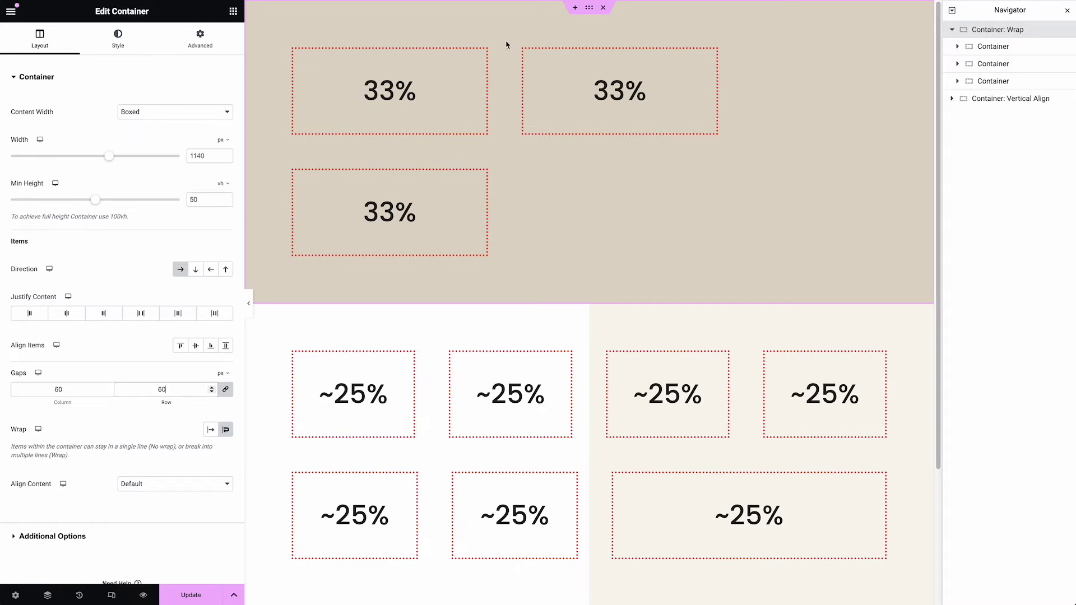
{"action": "double_click", "coordinate": [162, 389]}
{"action": "type", "text": "0"}
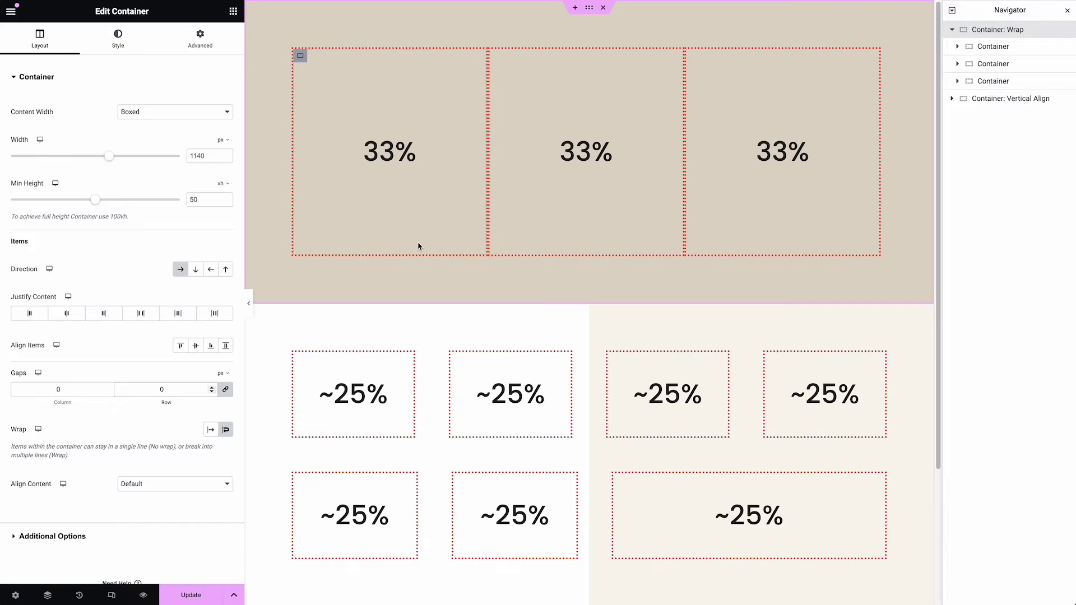
{"action": "key", "text": "ctrl+z"}
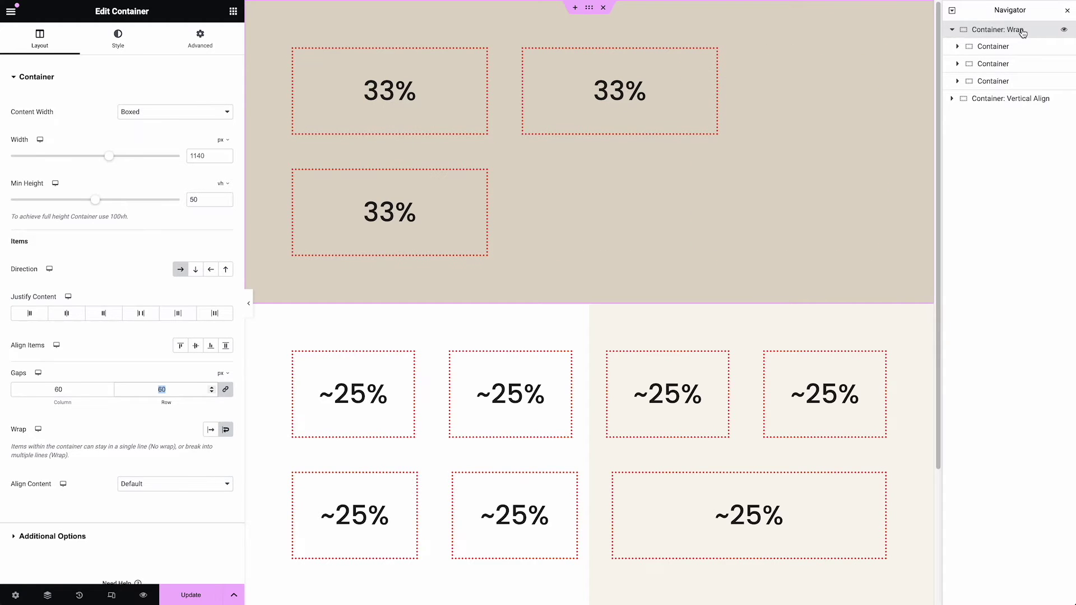
Step: Set the Wrap container to No Wrap and duplicate the third 33% box twice
{"action": "left_click", "coordinate": [213, 433]}
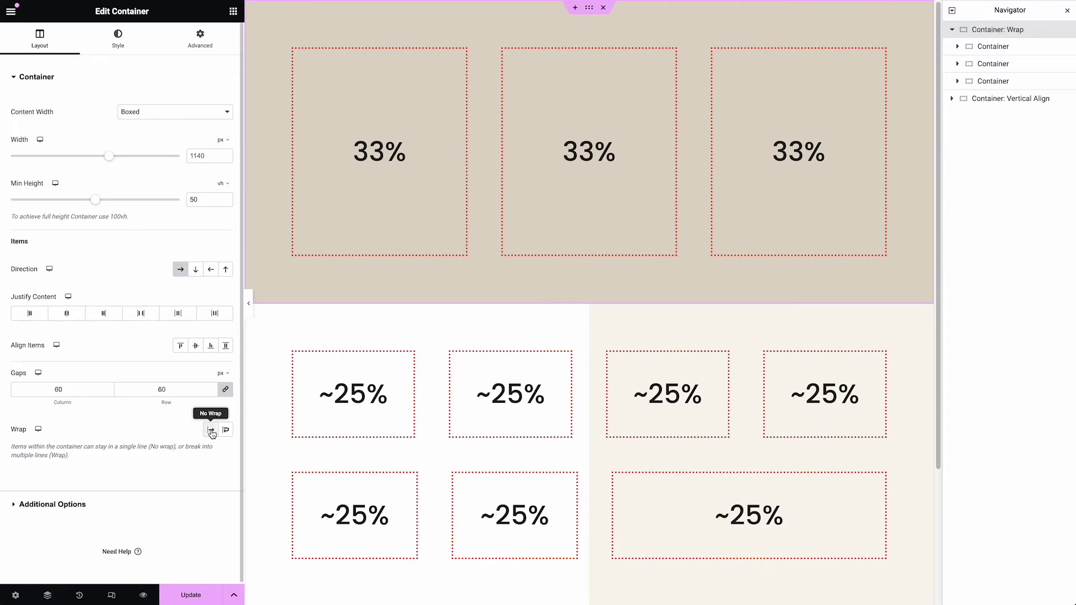
{"action": "left_click", "coordinate": [996, 82]}
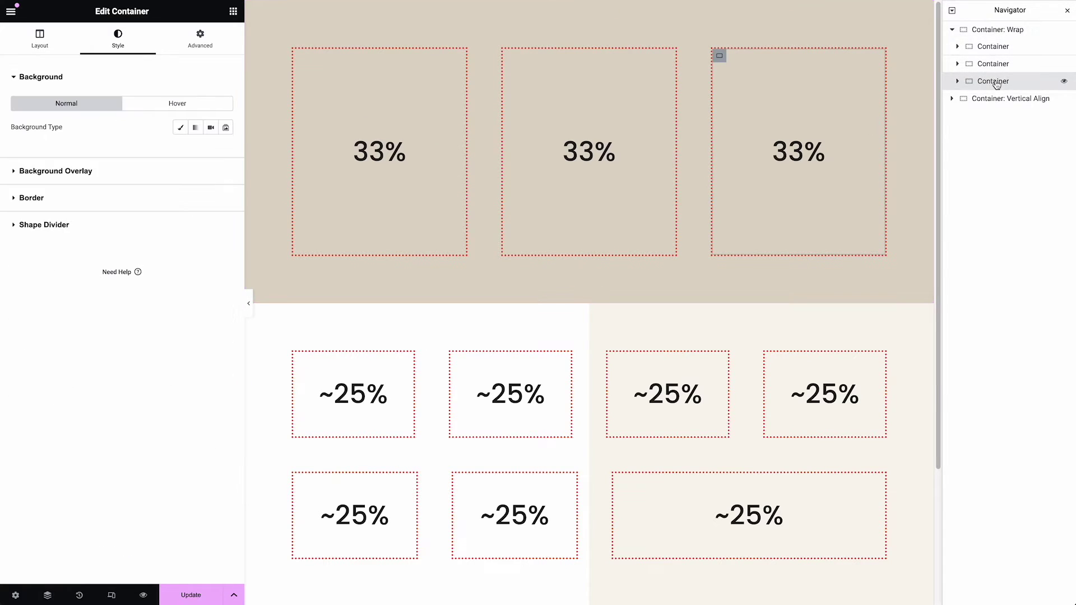
{"action": "right_click", "coordinate": [995, 82]}
{"action": "left_click", "coordinate": [989, 112]}
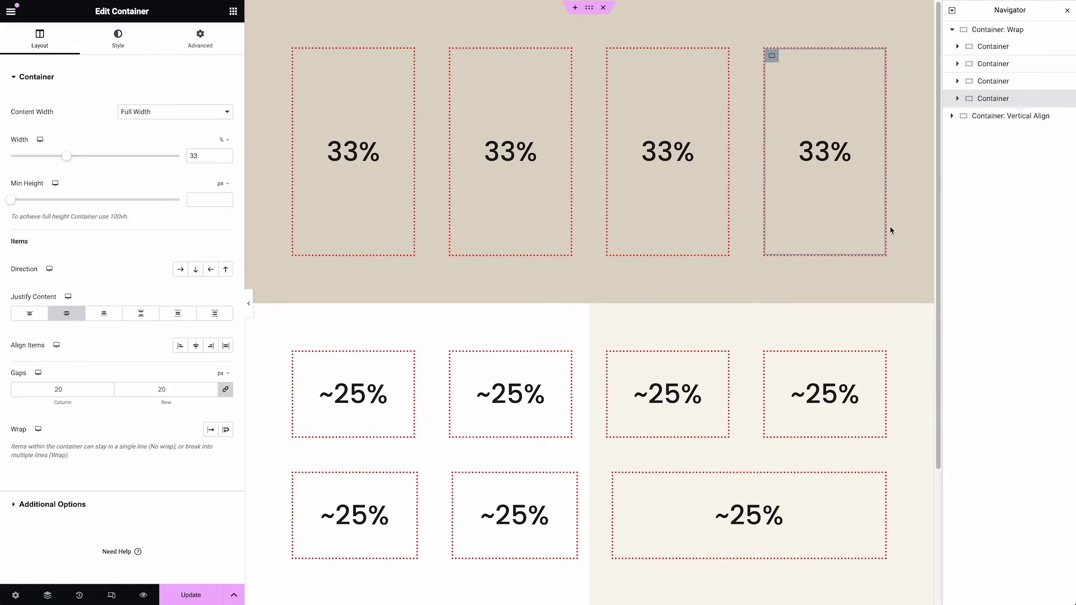
{"action": "right_click", "coordinate": [995, 100]}
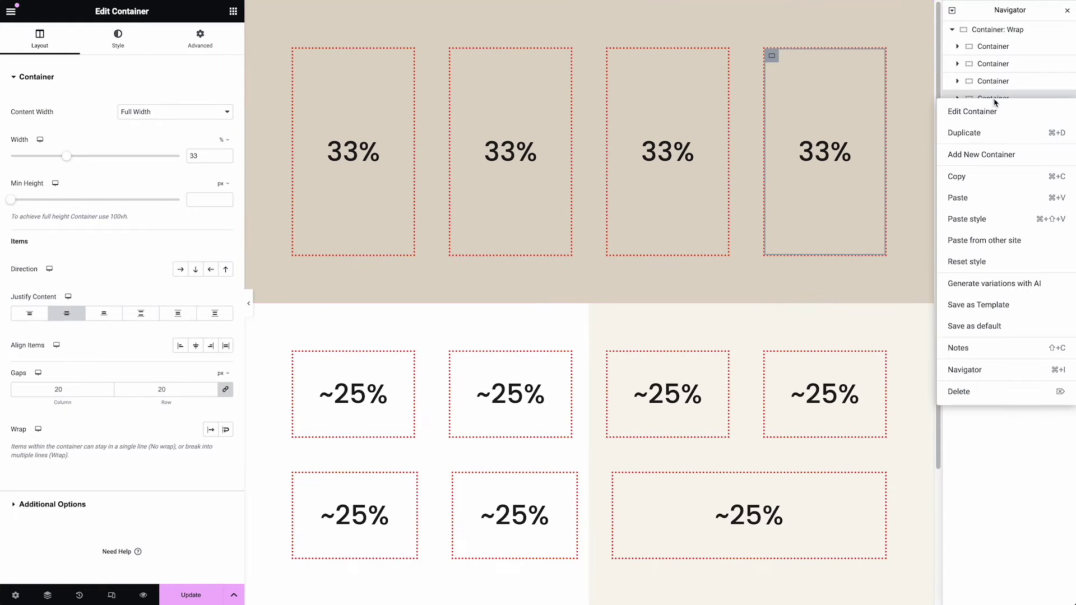
{"action": "left_click", "coordinate": [997, 134]}
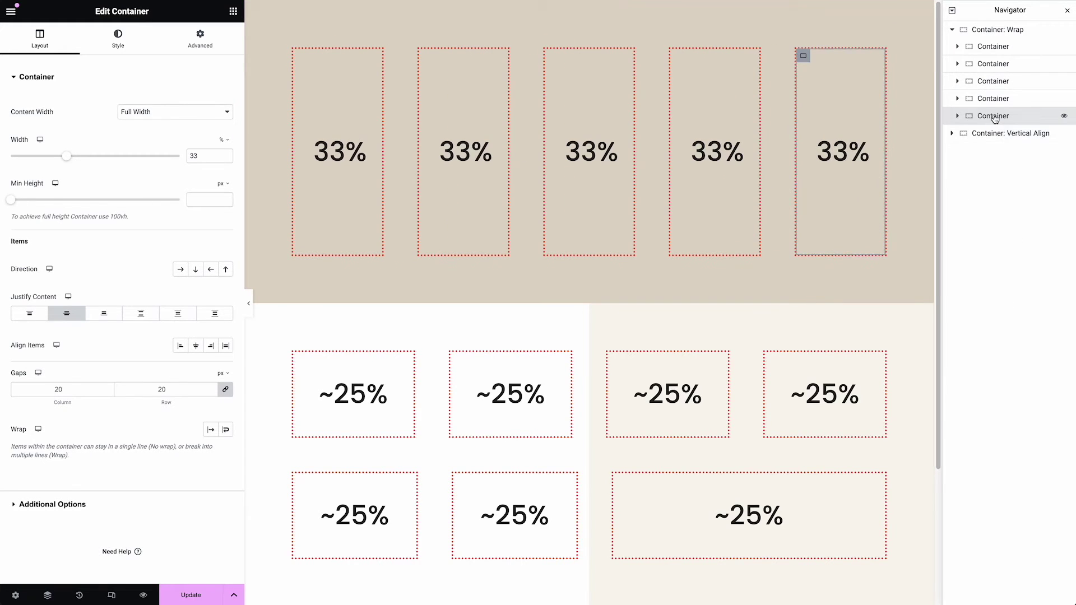
Step: Delete the fifth and fourth duplicate boxes, leaving three 33% boxes on one row
{"action": "right_click", "coordinate": [994, 118]}
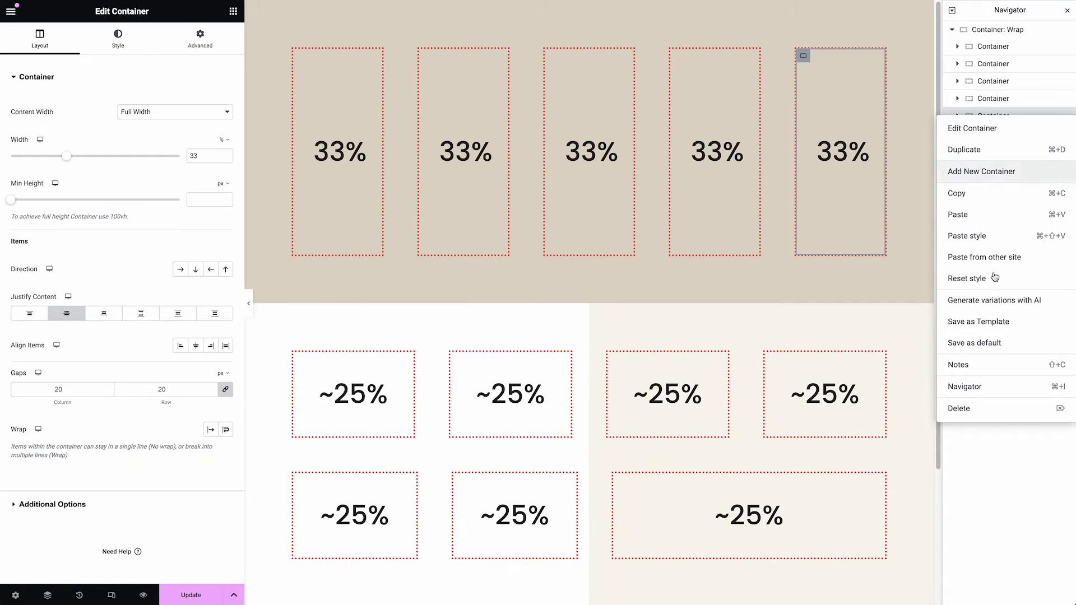
{"action": "left_click", "coordinate": [992, 408]}
{"action": "left_click", "coordinate": [1003, 99]}
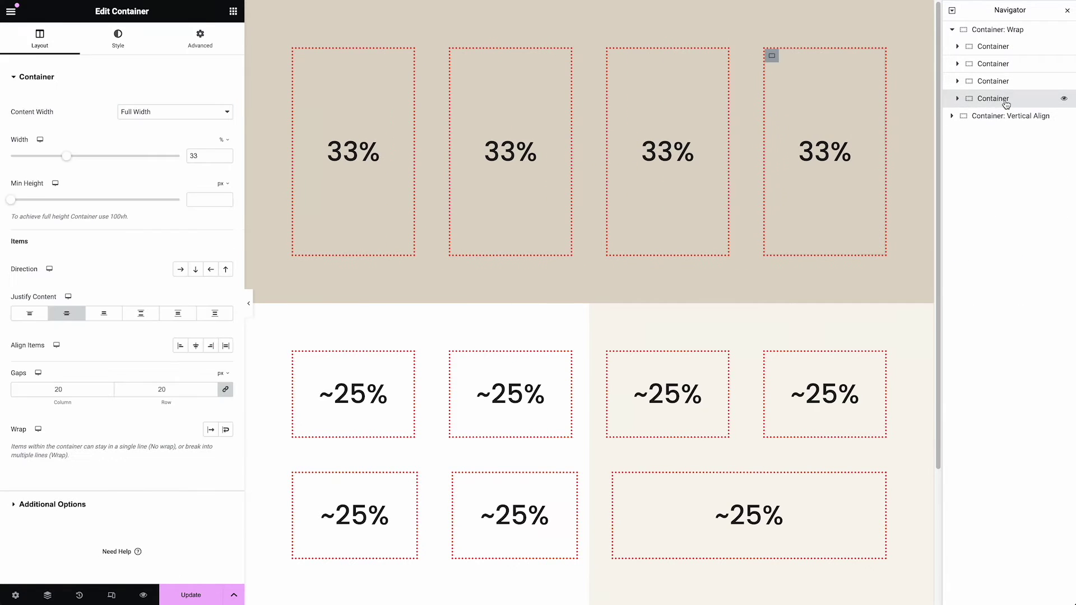
{"action": "right_click", "coordinate": [1004, 101]}
{"action": "left_click", "coordinate": [992, 392]}
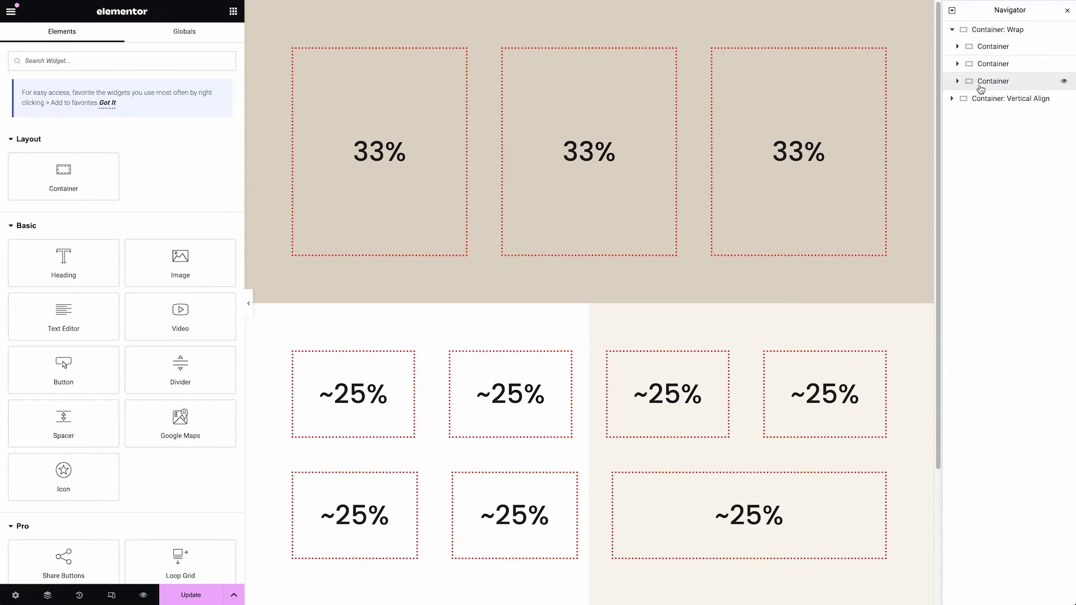
Step: Switch the Wrap container back to Wrap so its children flow onto multiple rows
{"action": "left_click", "coordinate": [985, 49]}
{"action": "left_click", "coordinate": [989, 31]}
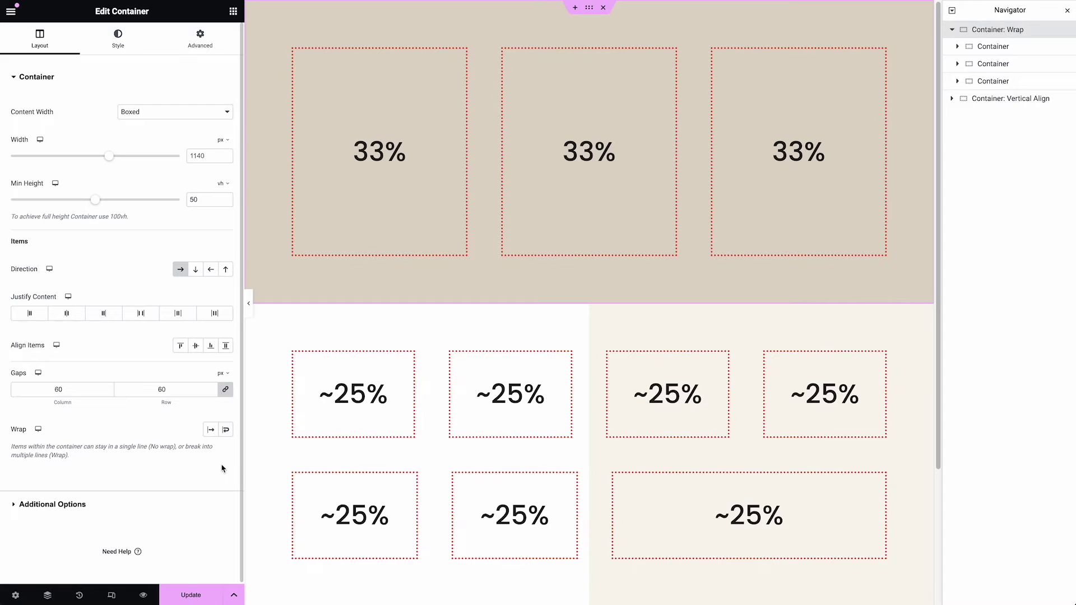
{"action": "left_click", "coordinate": [227, 432]}
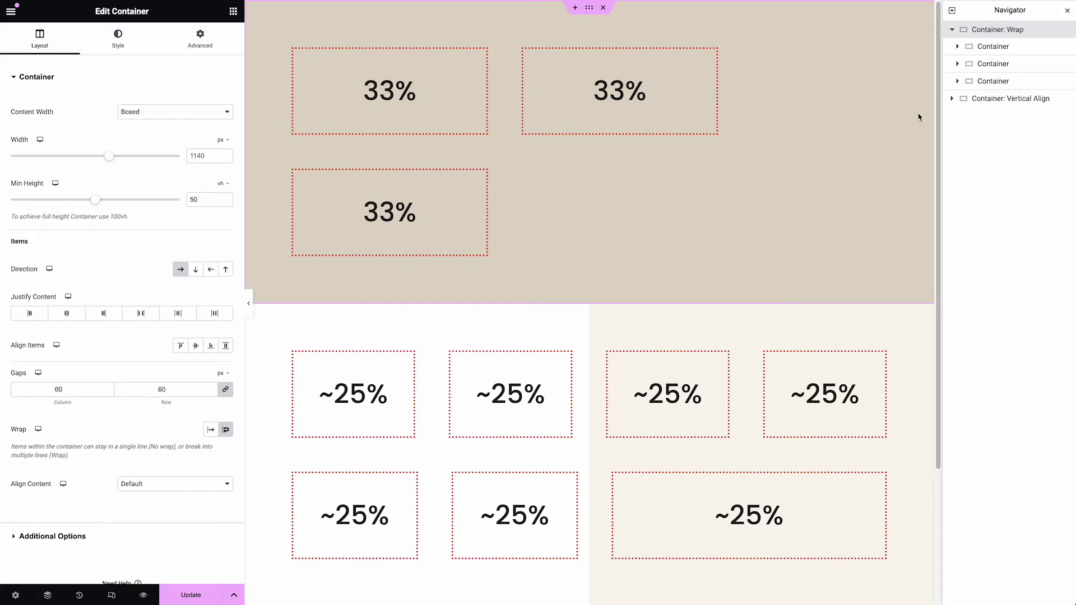
Step: Change the first child container's width from 33% to 25%
{"action": "left_click", "coordinate": [983, 53]}
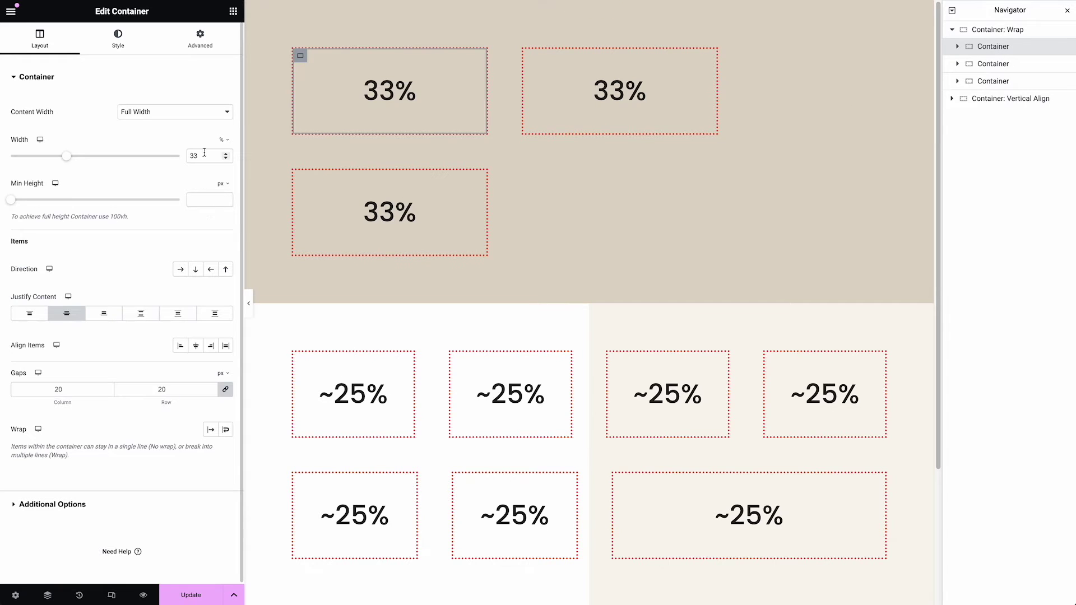
{"action": "left_click_drag", "start_coordinate": [202, 155], "coordinate": [188, 155]}
{"action": "type", "text": "25"}
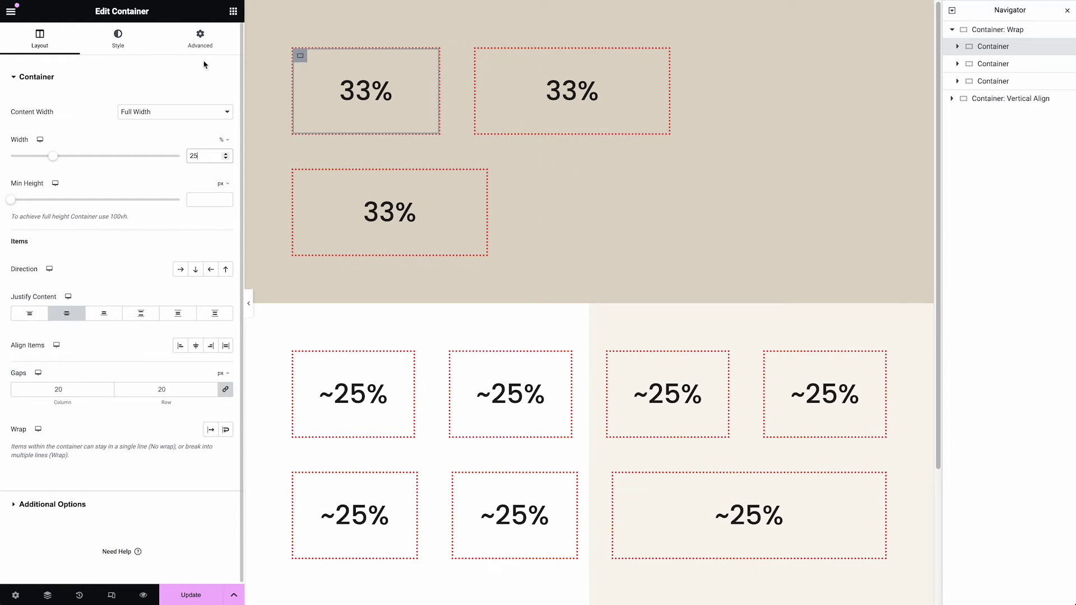
{"action": "left_click", "coordinate": [200, 41]}
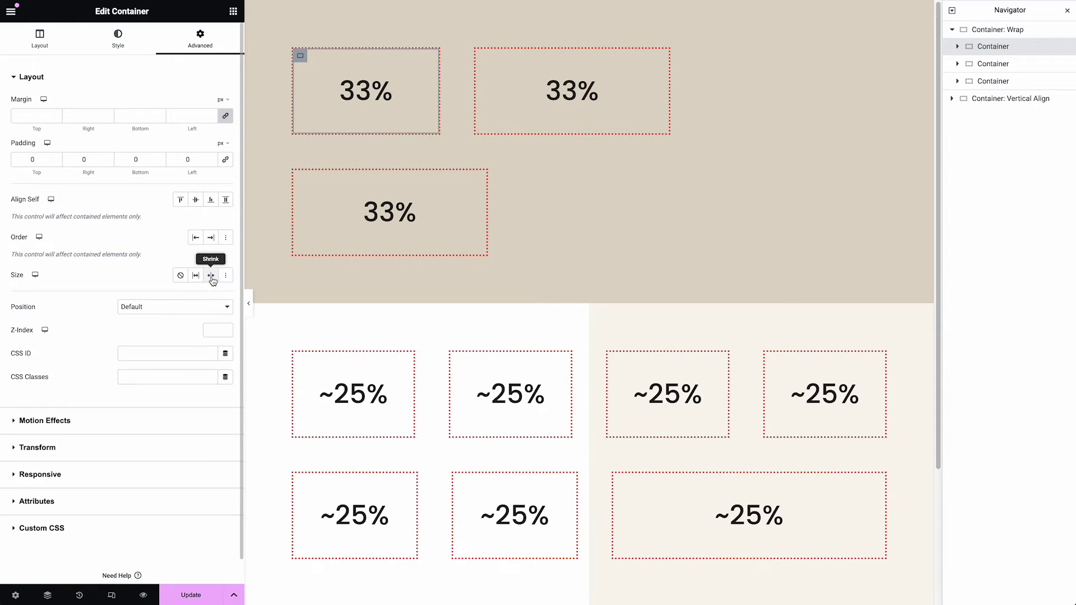
{"action": "right_click", "coordinate": [1020, 54]}
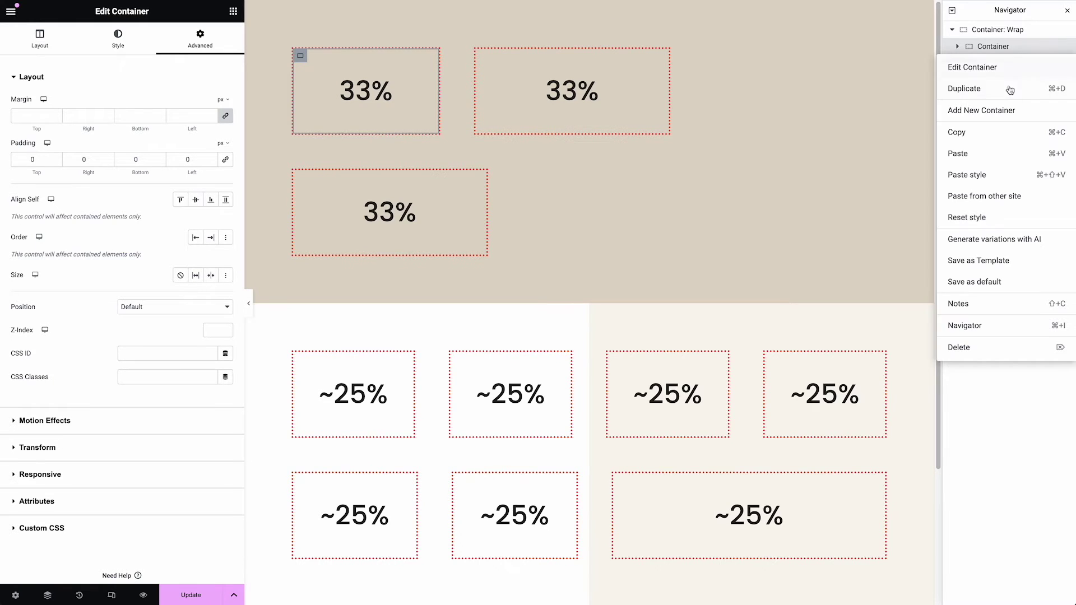
Step: Copy the first container's style and paste it onto the third container
{"action": "left_click", "coordinate": [983, 135]}
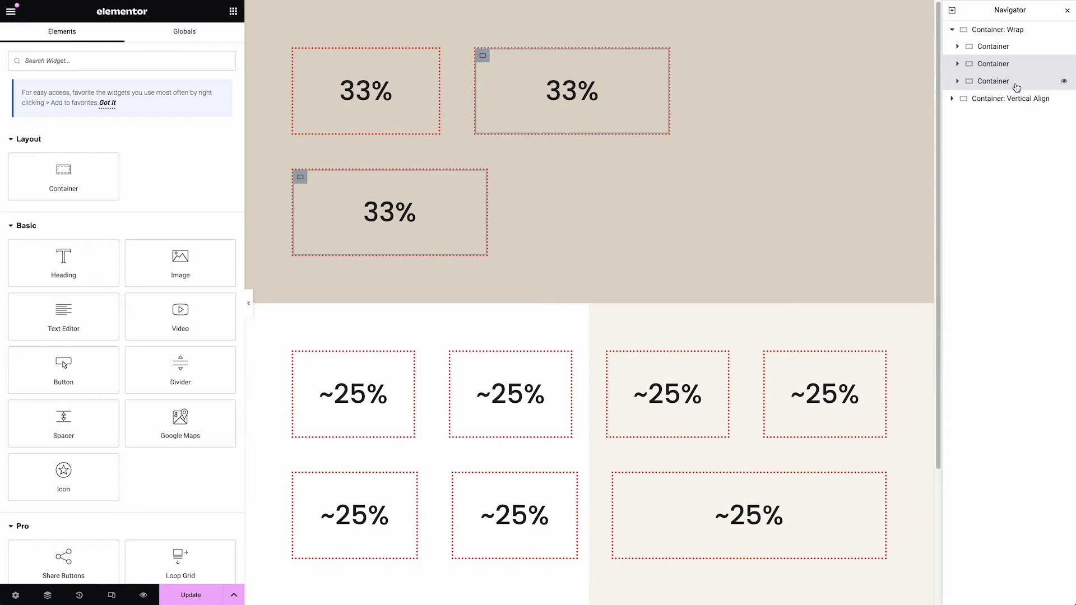
{"action": "right_click", "coordinate": [1016, 84]}
{"action": "left_click", "coordinate": [981, 205]}
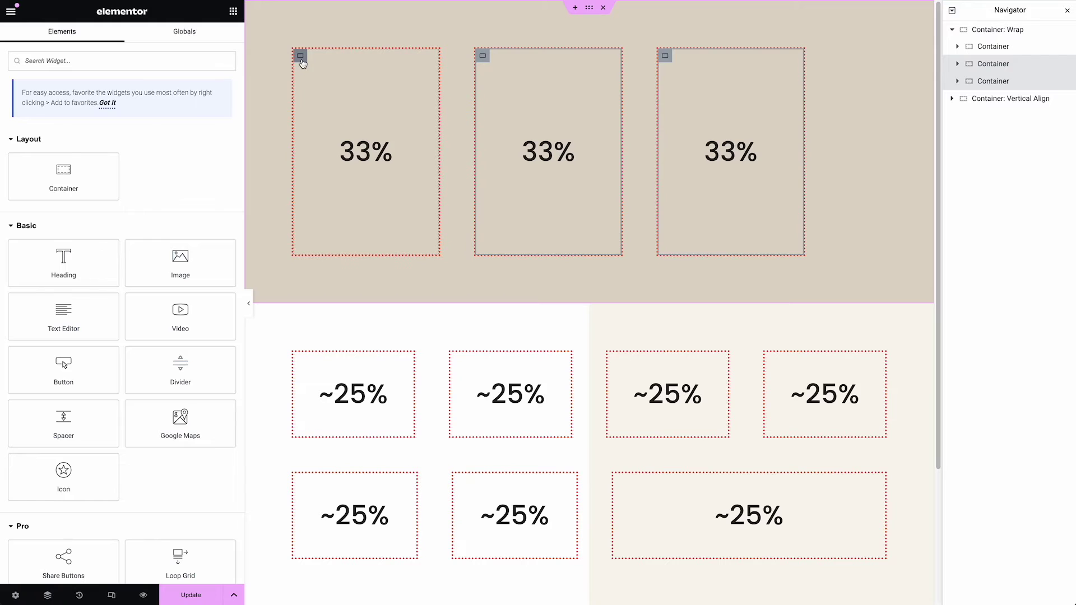
Step: Set the first 25% container's size to Grow so it fills the remaining space
{"action": "left_click", "coordinate": [298, 60]}
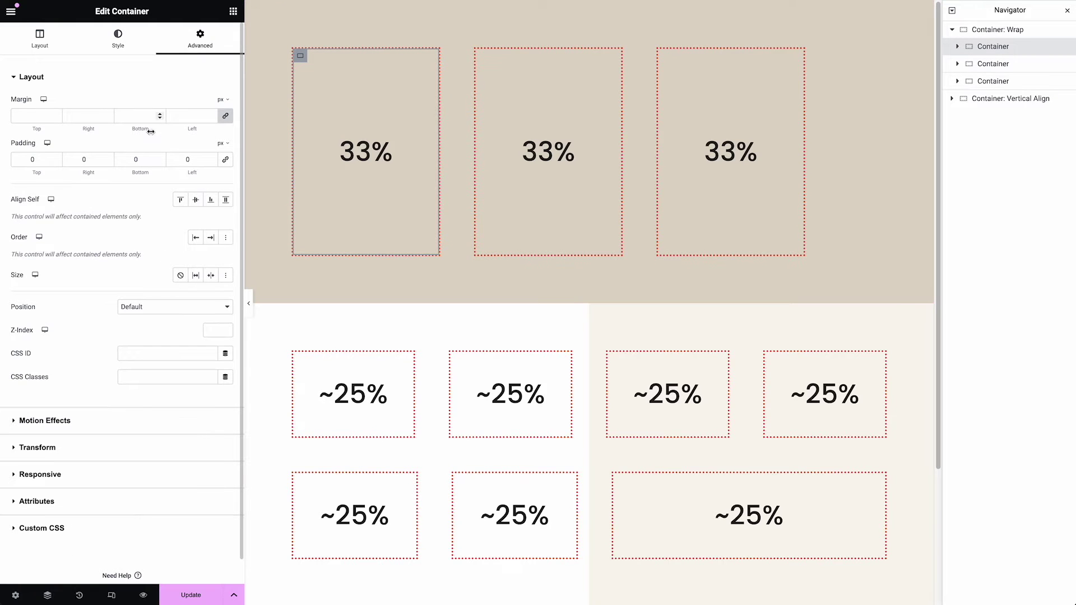
{"action": "left_click", "coordinate": [40, 29]}
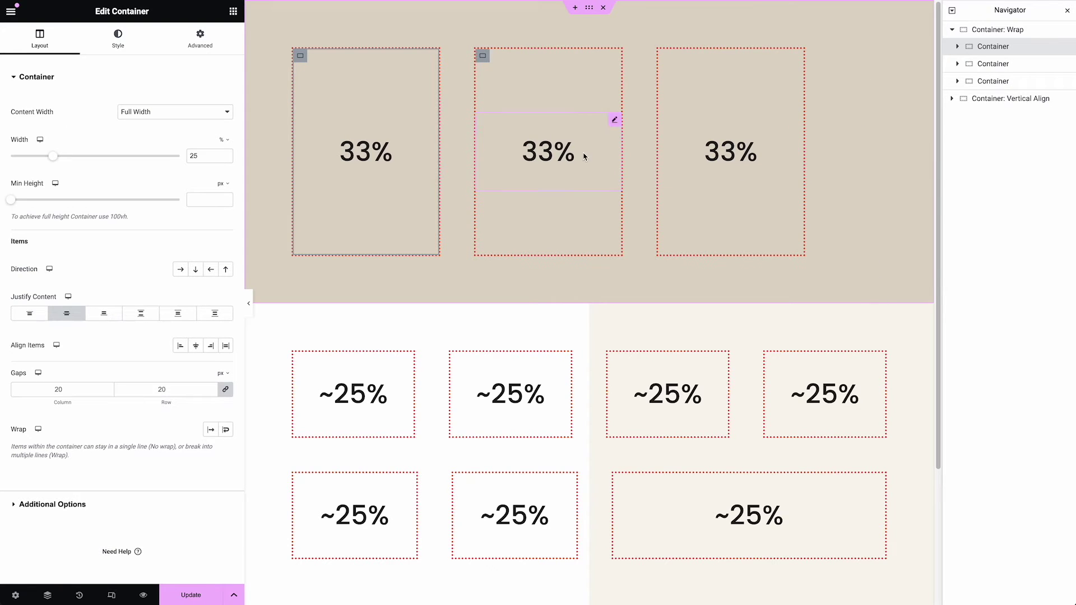
{"action": "left_click", "coordinate": [204, 40]}
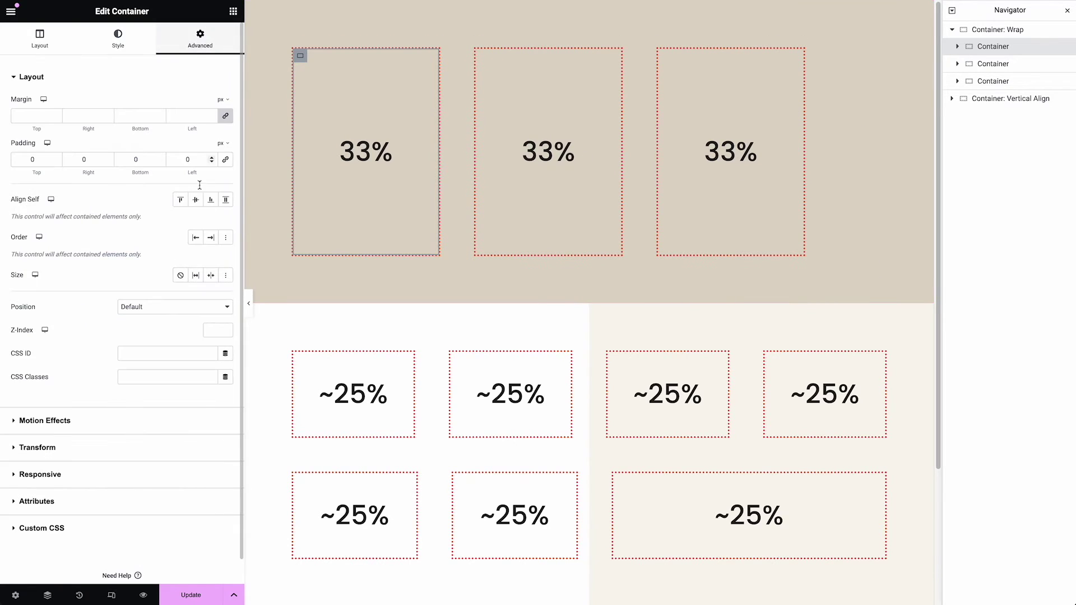
{"action": "left_click", "coordinate": [196, 275]}
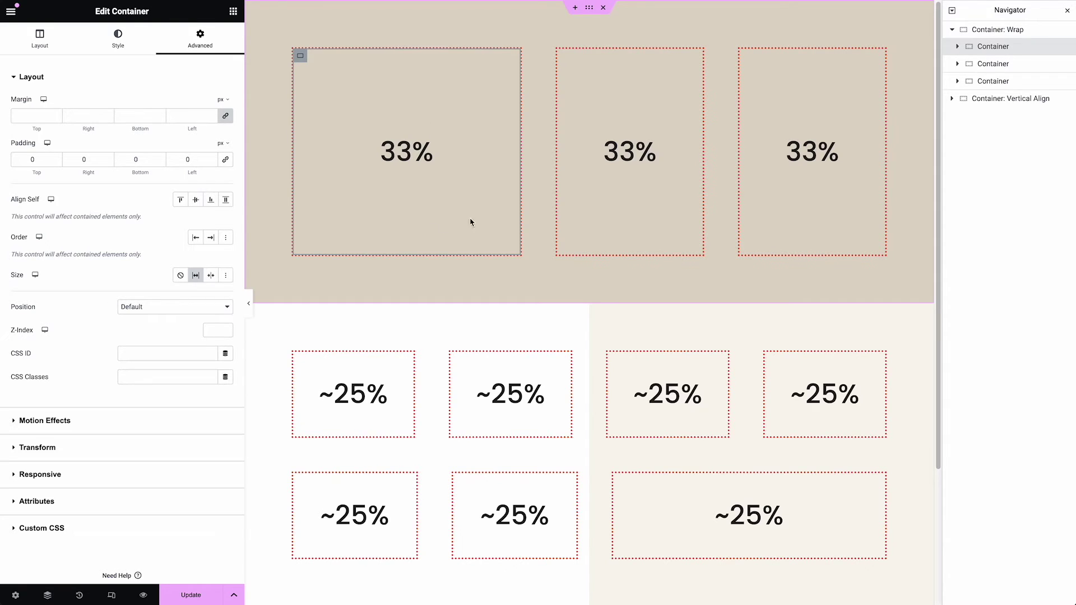
Step: Copy the first box and paste its style onto both the second and third boxes
{"action": "right_click", "coordinate": [995, 49]}
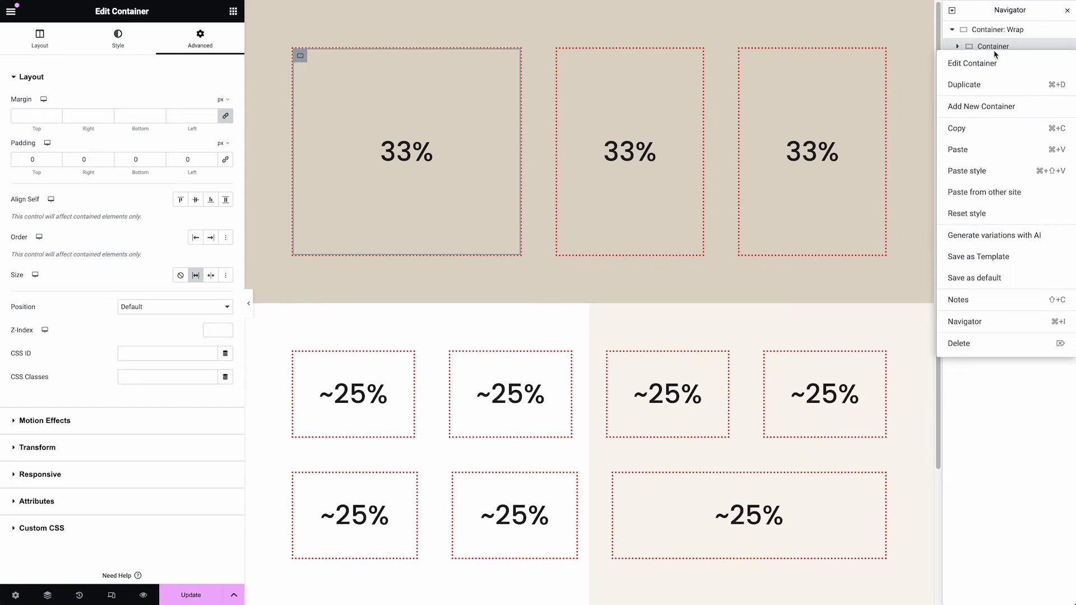
{"action": "left_click", "coordinate": [998, 128]}
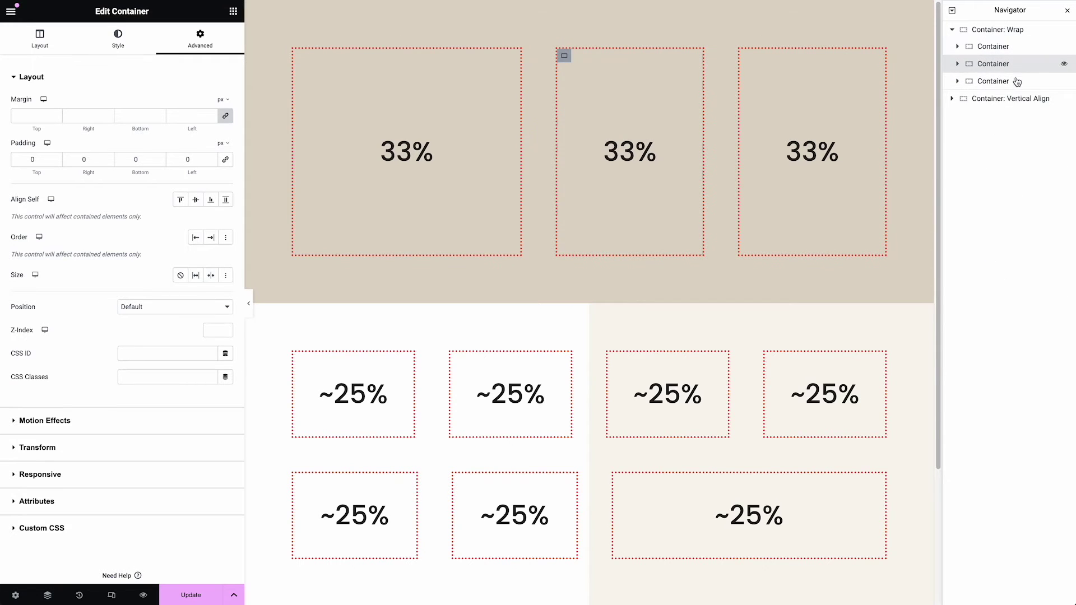
{"action": "left_click", "coordinate": [1018, 82]}
{"action": "left_click", "coordinate": [1019, 69]}
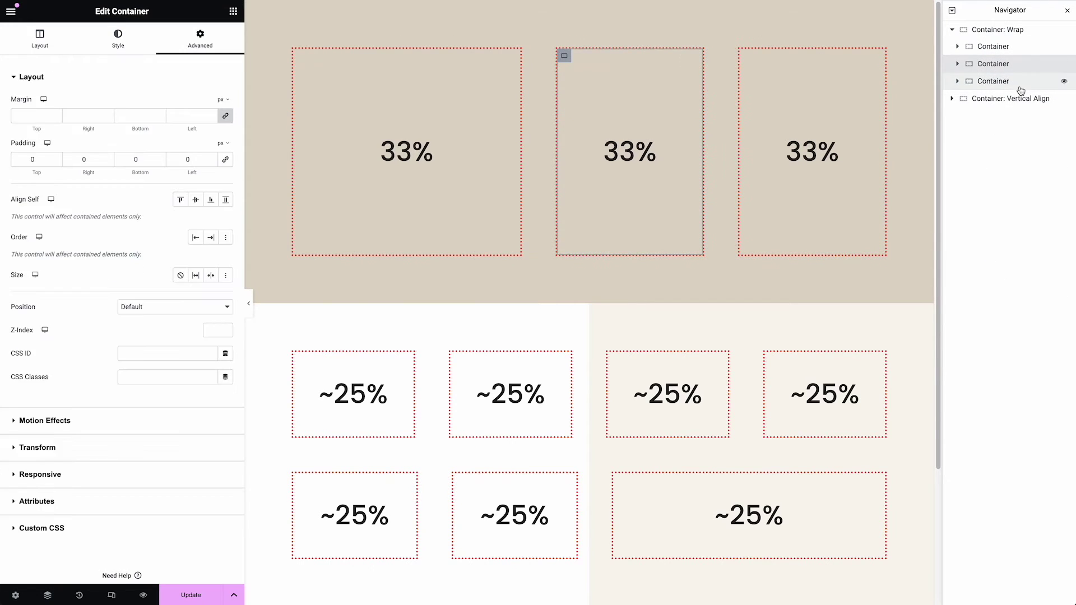
{"action": "left_click", "coordinate": [1021, 91], "text": "super"}
{"action": "right_click", "coordinate": [1022, 90]}
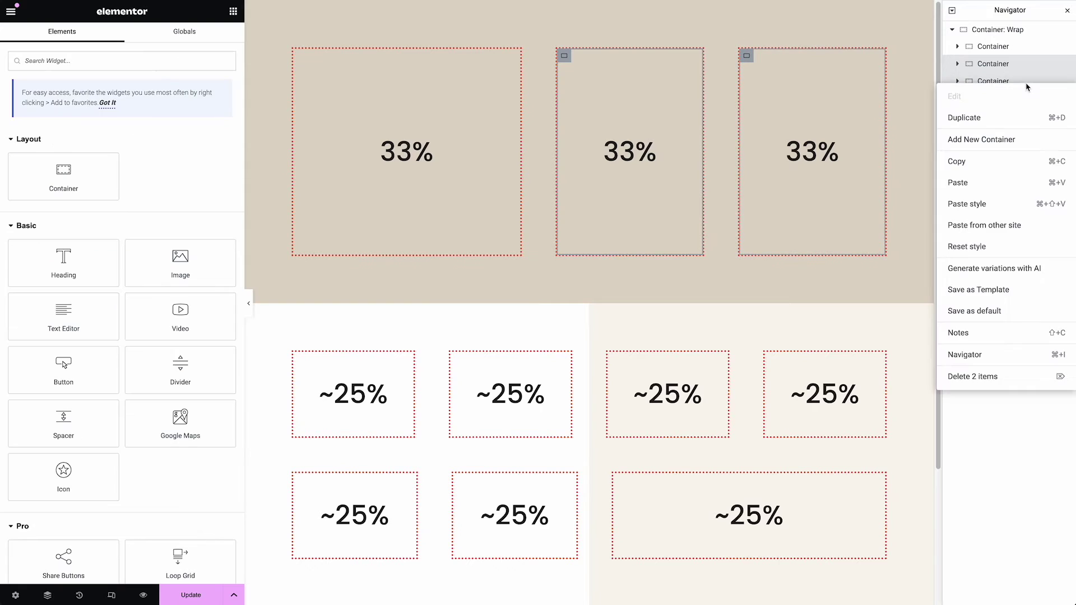
{"action": "left_click", "coordinate": [999, 203]}
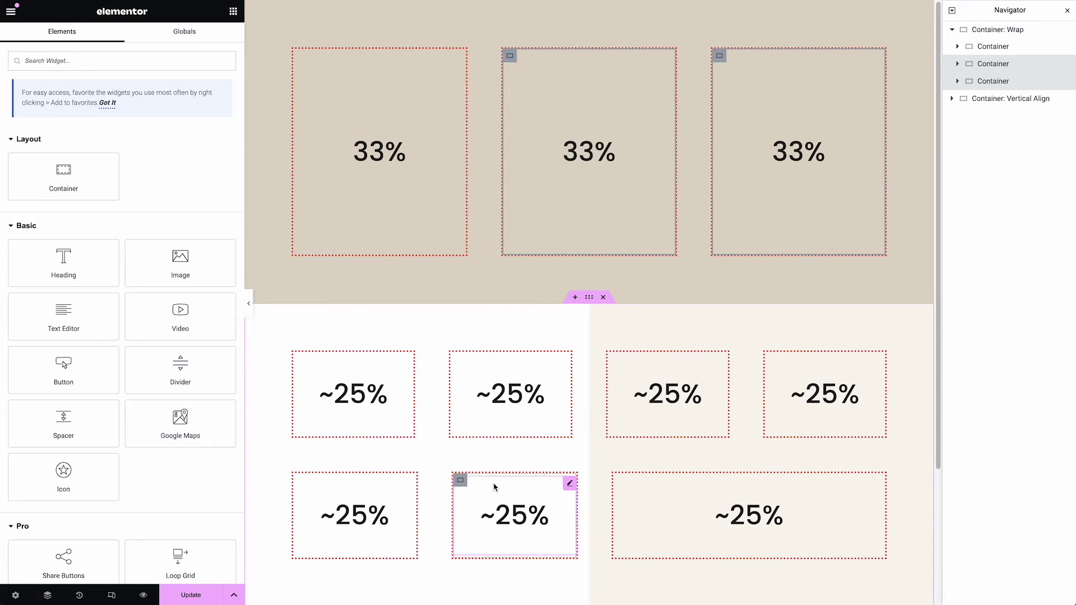
Step: Select the first 33% box in the Navigator to edit its container settings
{"action": "left_click", "coordinate": [994, 47]}
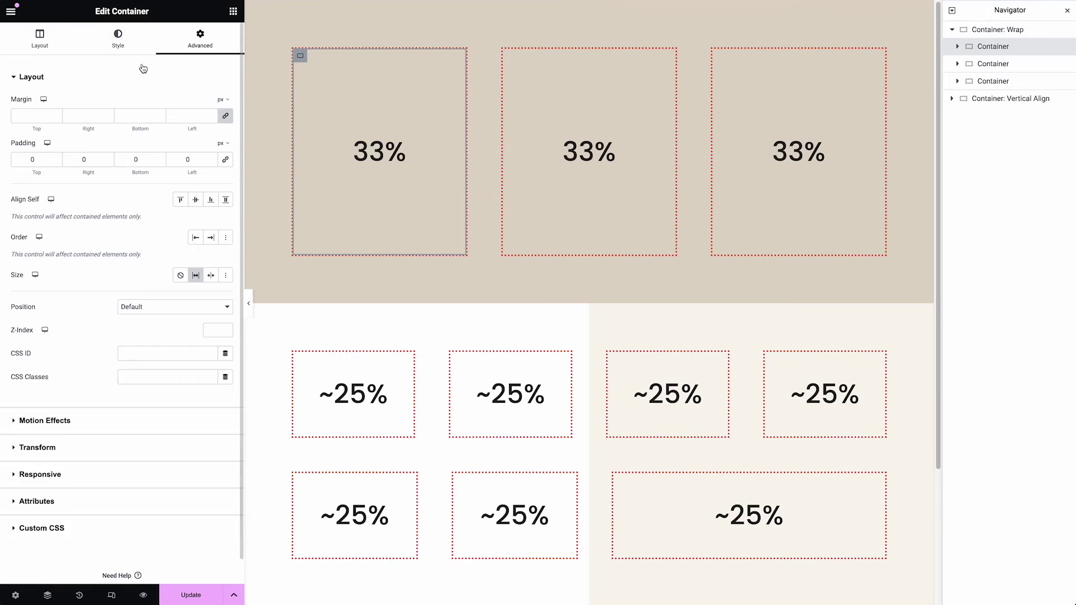
Step: Duplicate the third 33% box, adding a fourth box that wraps onto a full-width row
{"action": "left_click", "coordinate": [59, 44]}
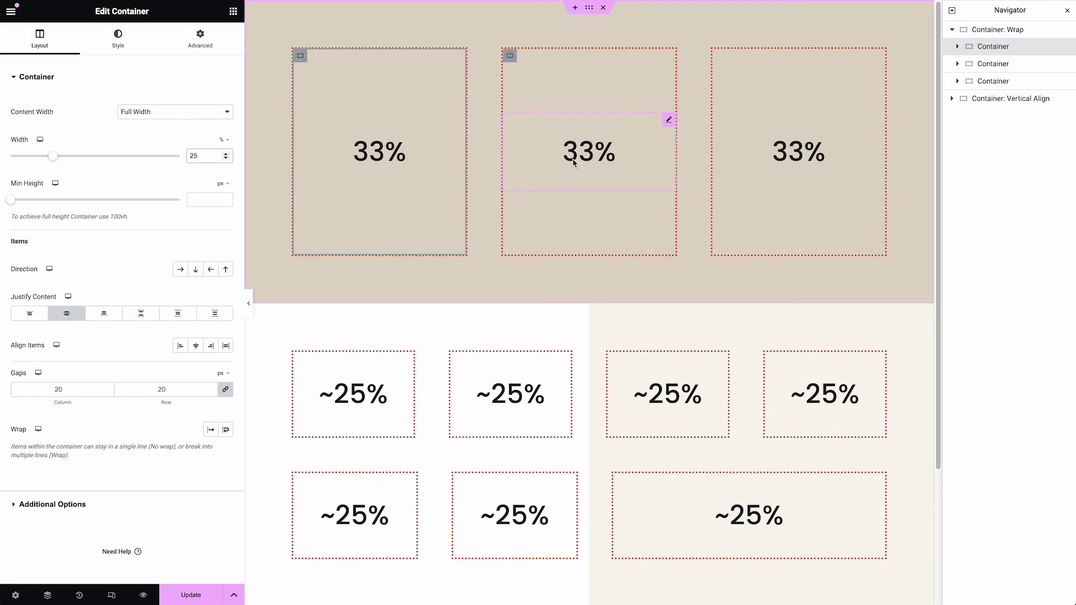
{"action": "right_click", "coordinate": [1007, 88]}
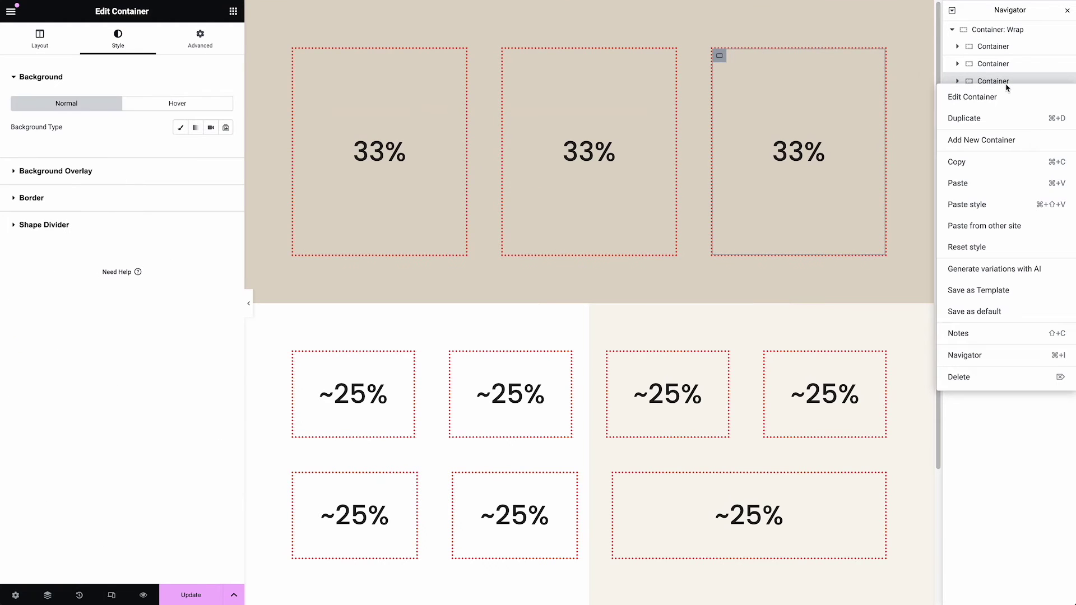
{"action": "left_click", "coordinate": [996, 119]}
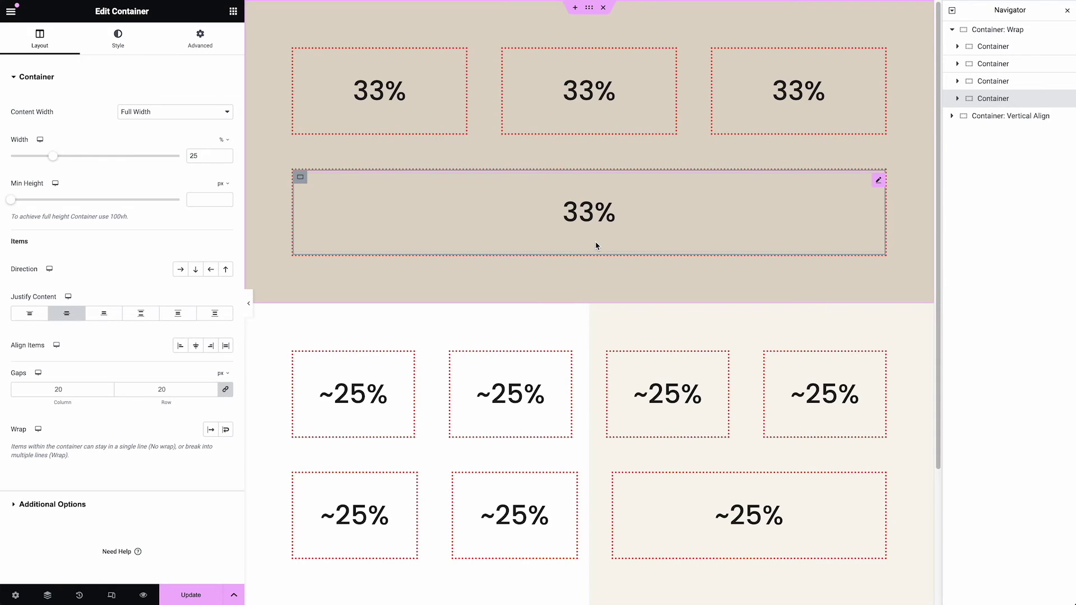
Step: Inspect the top-right ~25% box's Advanced settings, then select the whole Vertical Align section
{"action": "scroll", "coordinate": [589, 238], "scroll_direction": "down", "scroll_amount": 3}
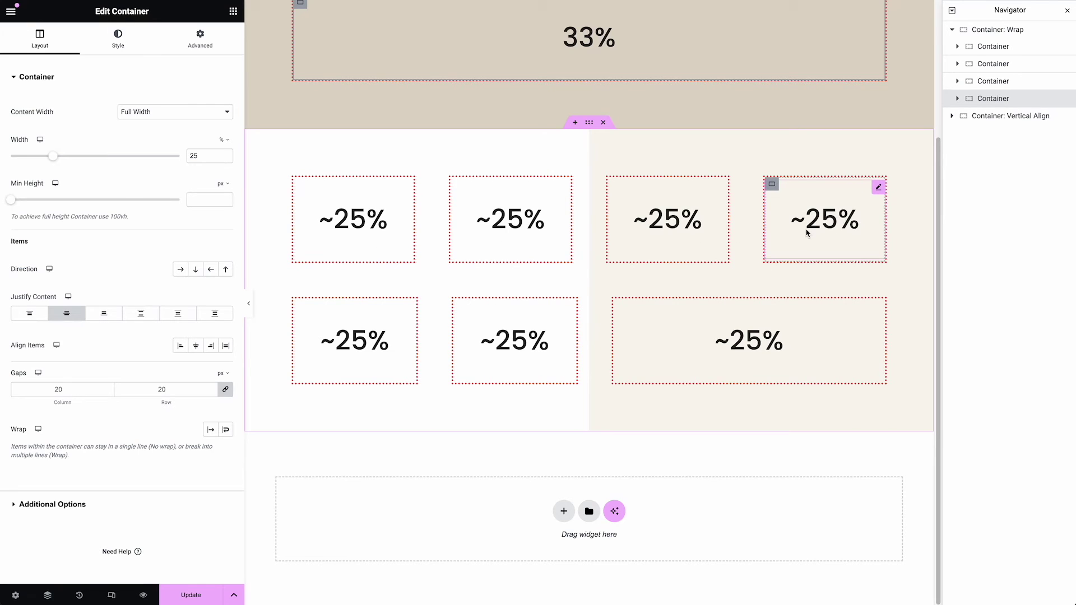
{"action": "left_click", "coordinate": [773, 187]}
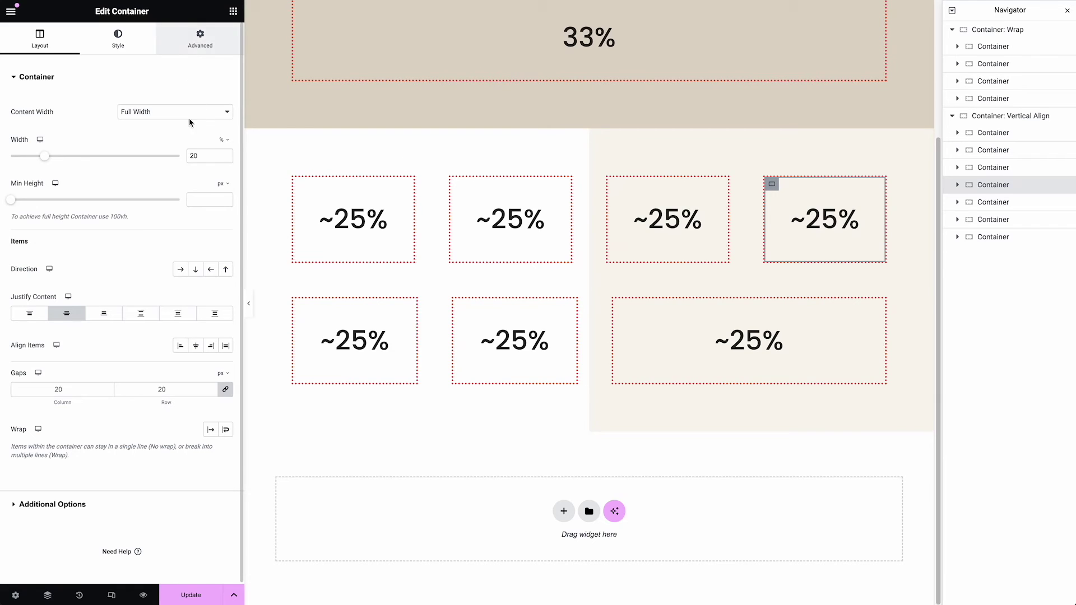
{"action": "left_click", "coordinate": [208, 38]}
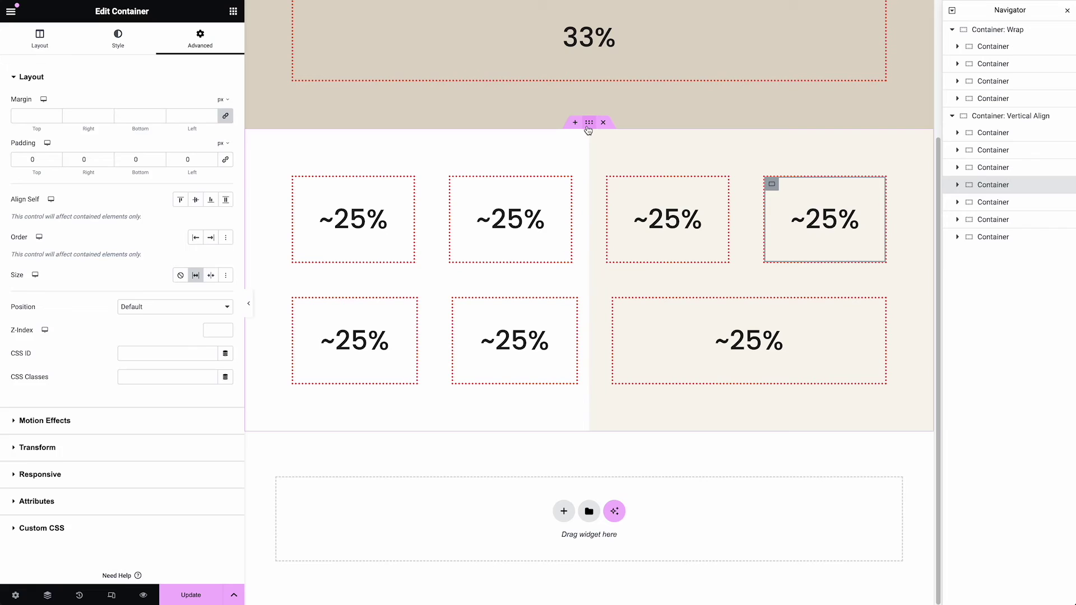
{"action": "left_click", "coordinate": [589, 124]}
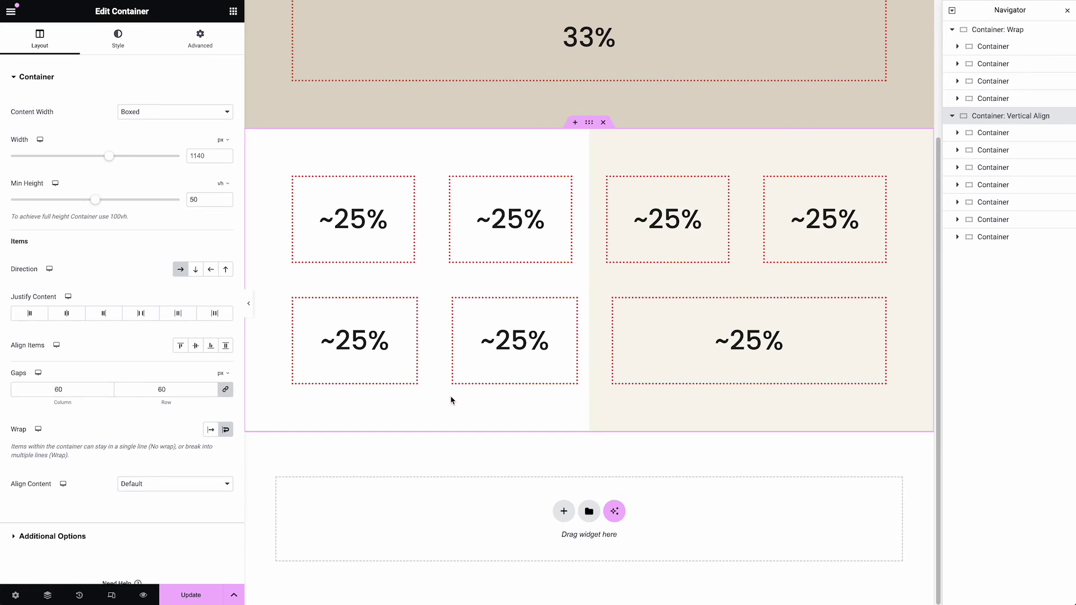
{"action": "left_click", "coordinate": [737, 341]}
Step: Change the lower-right heading text from ~25% to ~50% and select its container
{"action": "left_click", "coordinate": [761, 337]}
{"action": "key", "text": "BackSpace"}
{"action": "key", "text": "BackSpace"}
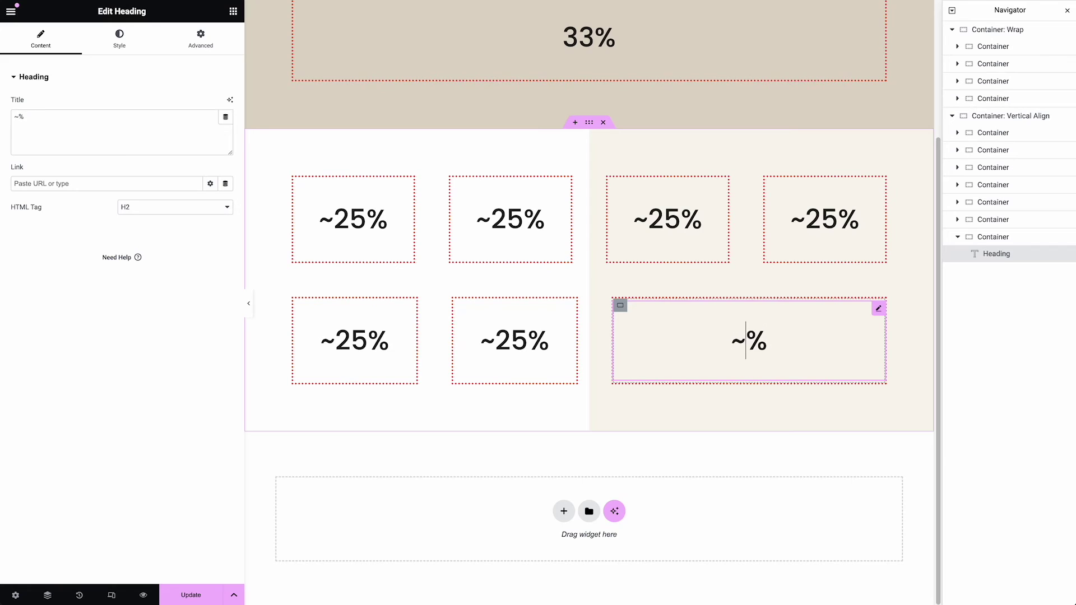
{"action": "type", "text": "50"}
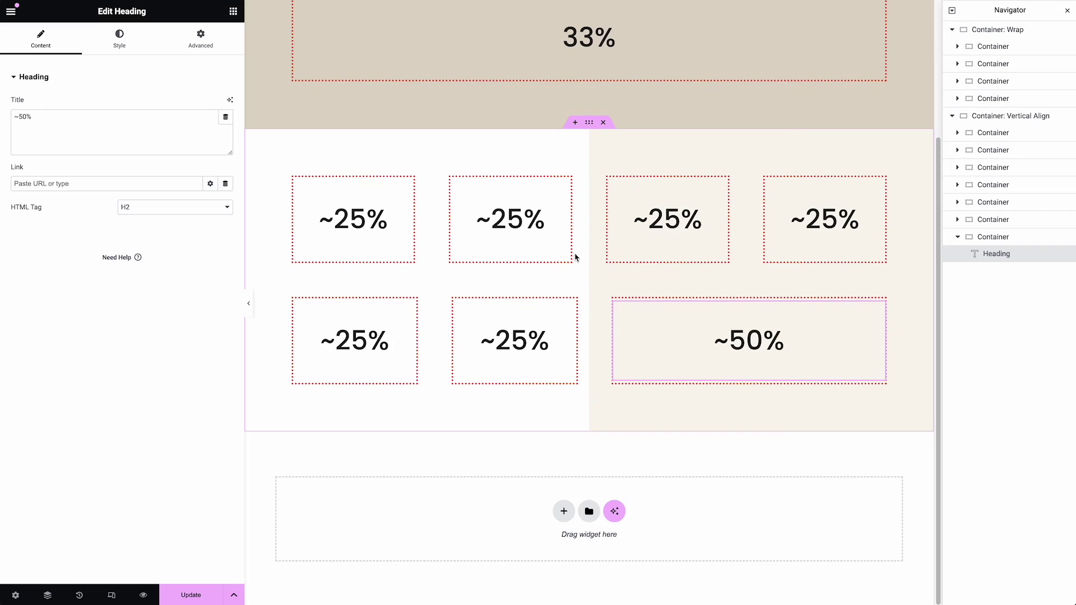
{"action": "left_click", "coordinate": [979, 238]}
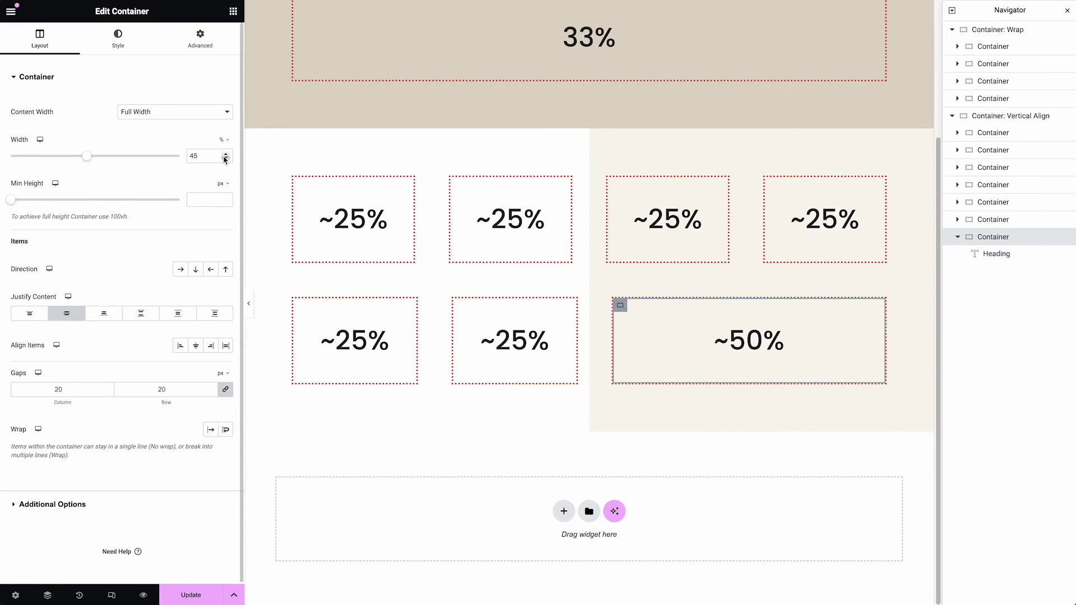
Step: Nudge the ~50% box width to 46% and back to 45%, then view its Advanced sizing
{"action": "left_click", "coordinate": [201, 38]}
{"action": "left_click", "coordinate": [62, 43]}
{"action": "left_click", "coordinate": [228, 158]}
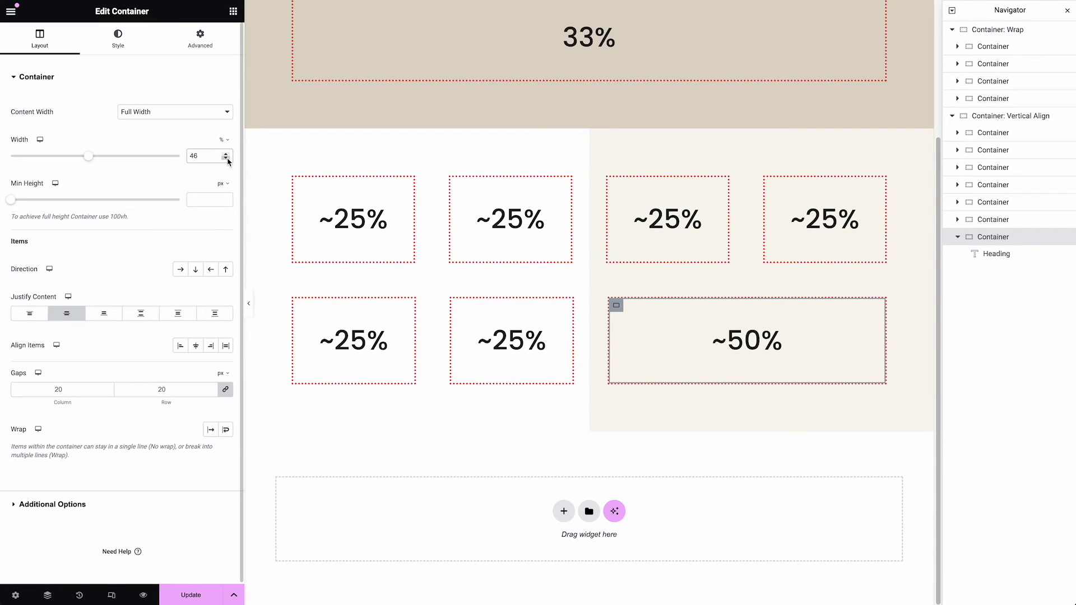
{"action": "left_click", "coordinate": [227, 160]}
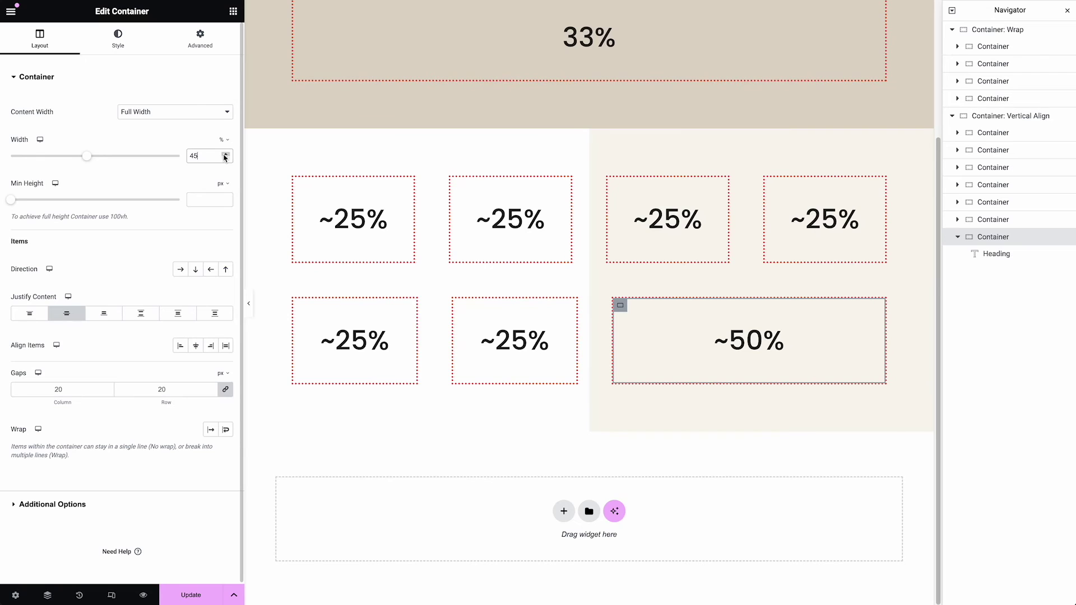
{"action": "left_click", "coordinate": [200, 38]}
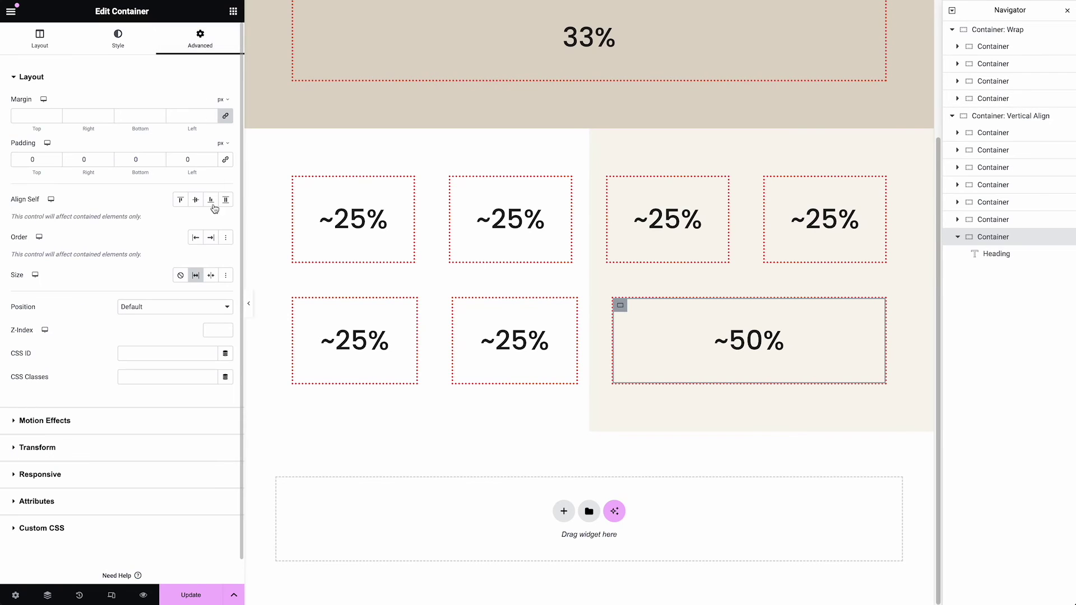
Step: Set the ~50% box's Size to Custom with Flex Grow 2
{"action": "left_click", "coordinate": [225, 275]}
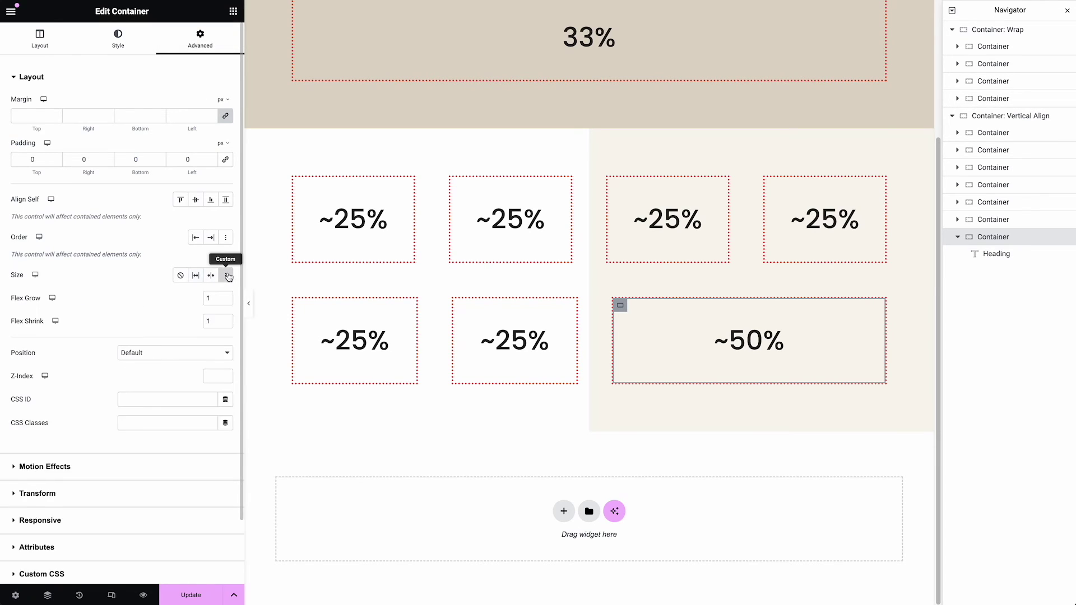
{"action": "left_click", "coordinate": [226, 296]}
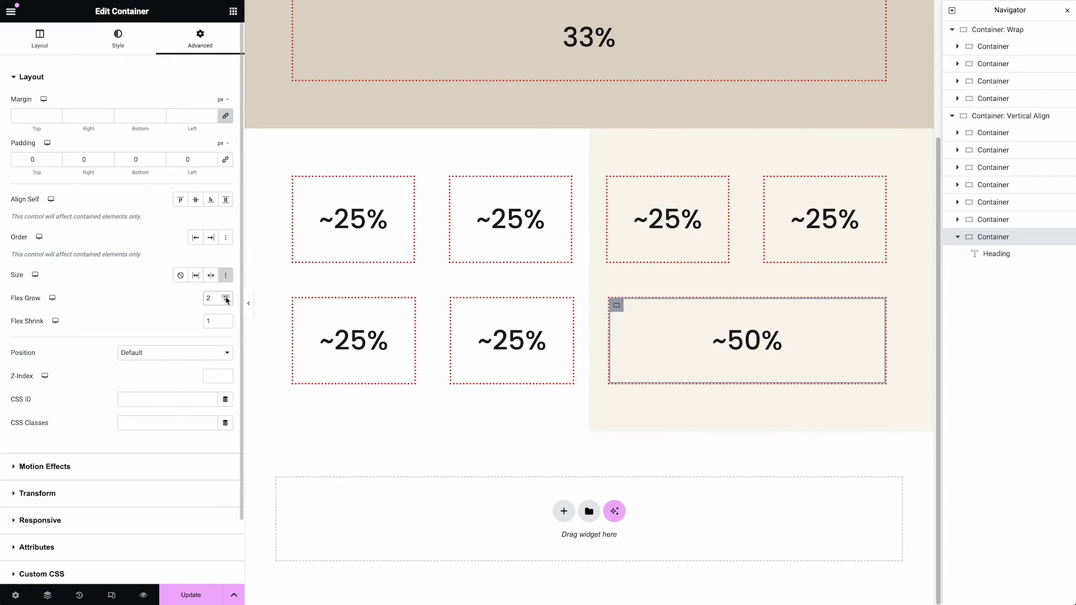
{"action": "left_click", "coordinate": [226, 299]}
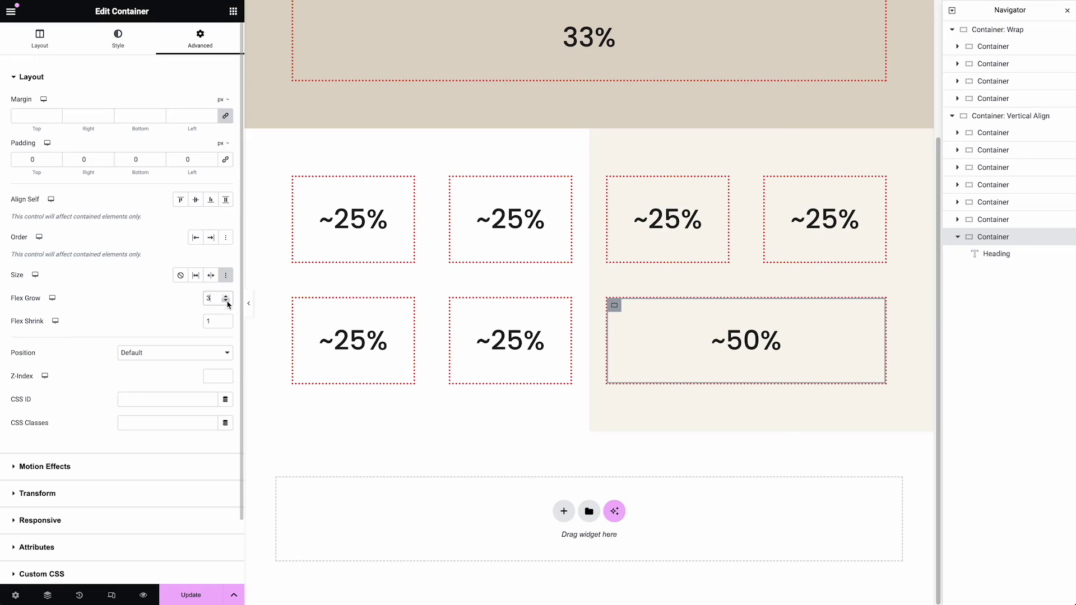
{"action": "left_click", "coordinate": [227, 302]}
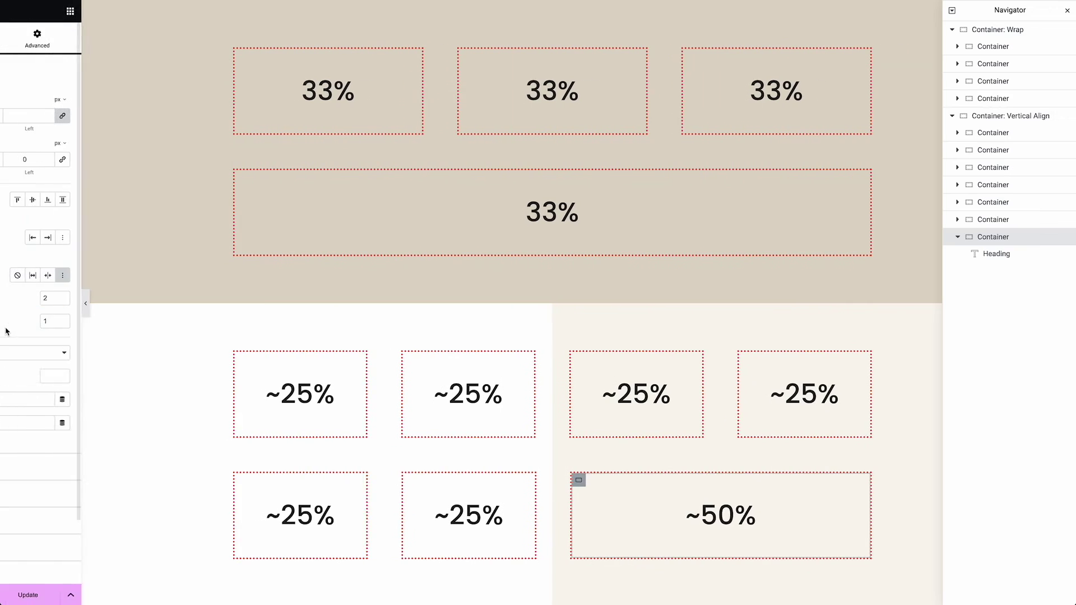
{"action": "left_click_drag", "start_coordinate": [16, 335], "coordinate": [171, 340]}
{"action": "left_click_drag", "start_coordinate": [19, 349], "coordinate": [0, 349]}
{"action": "scroll", "coordinate": [492, 500], "scroll_direction": "down", "scroll_amount": 2}
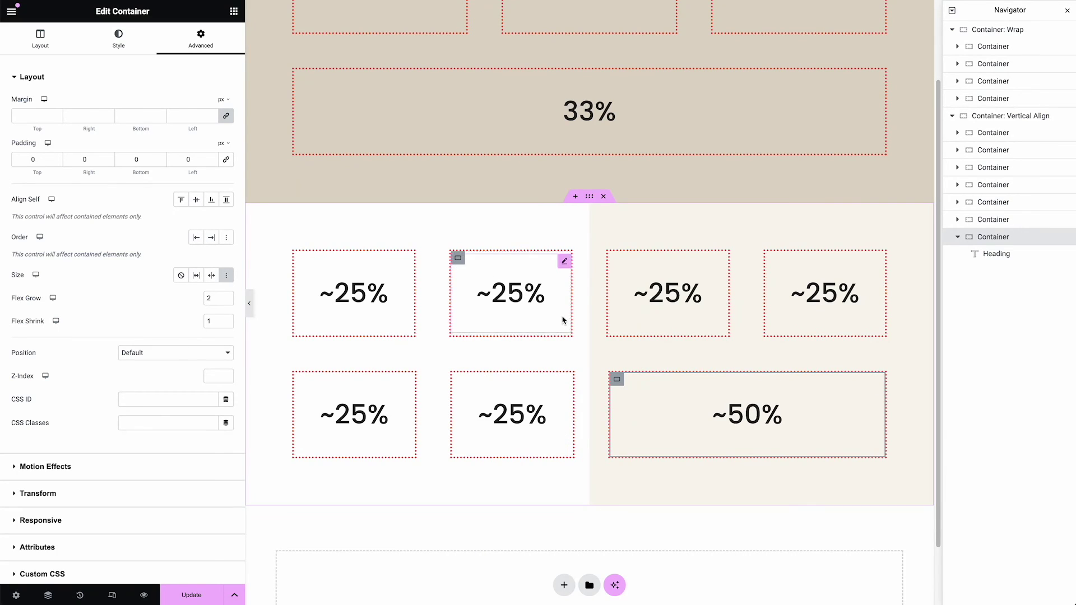
{"action": "scroll", "coordinate": [559, 413], "scroll_direction": "up", "scroll_amount": 2}
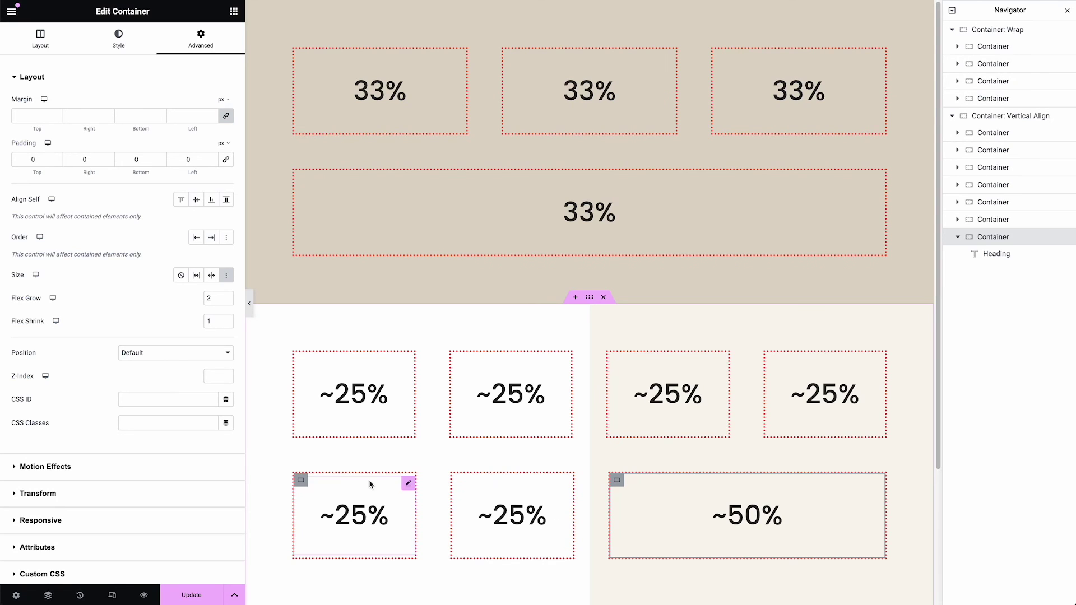
{"action": "scroll", "coordinate": [690, 443], "scroll_direction": "down", "scroll_amount": 3}
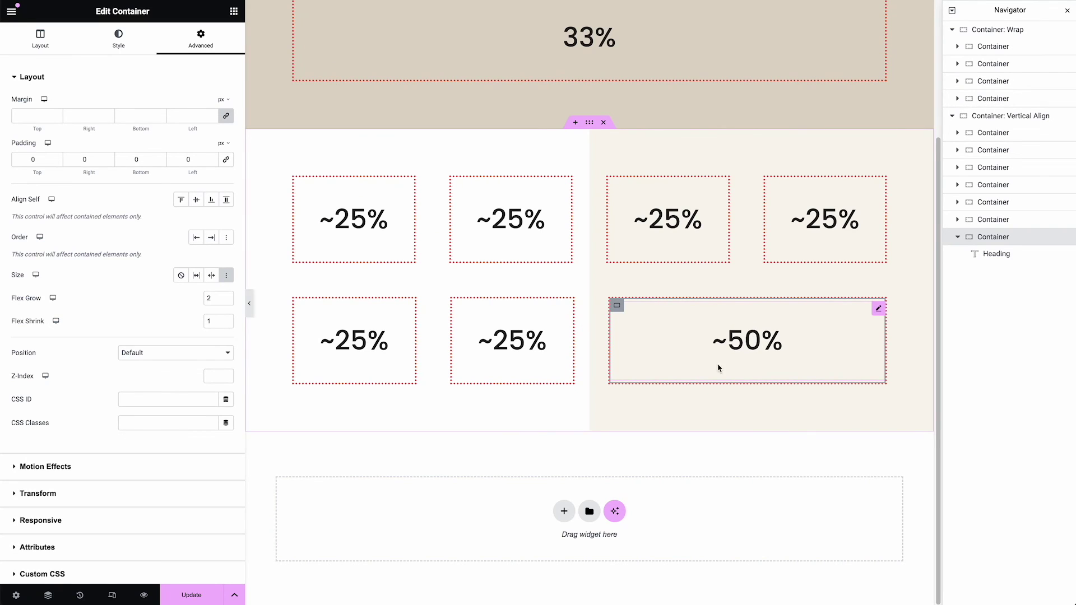
{"action": "left_click", "coordinate": [742, 343]}
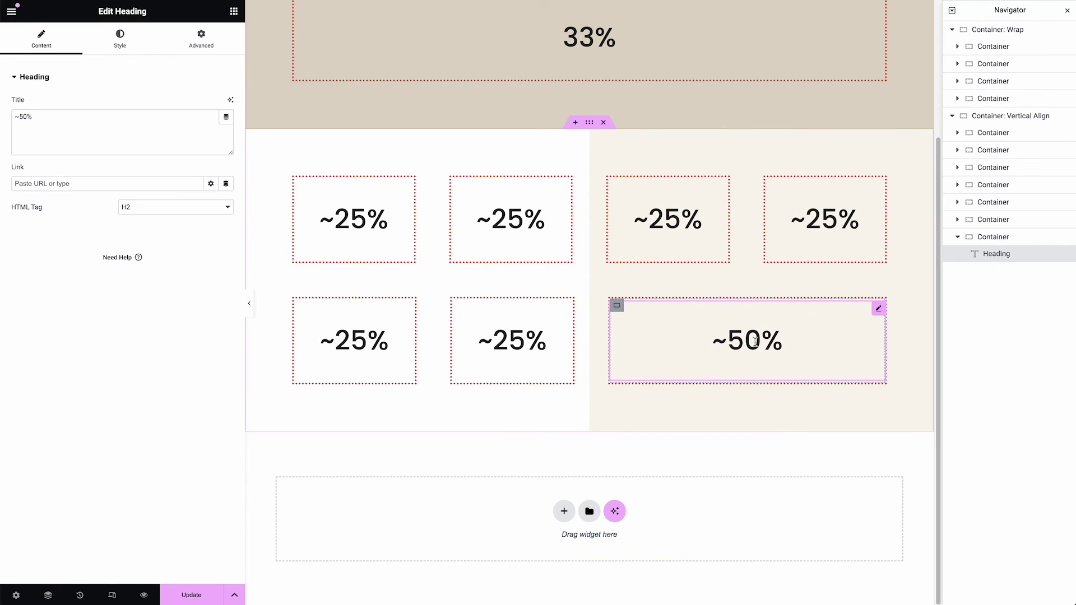
{"action": "left_click", "coordinate": [617, 305]}
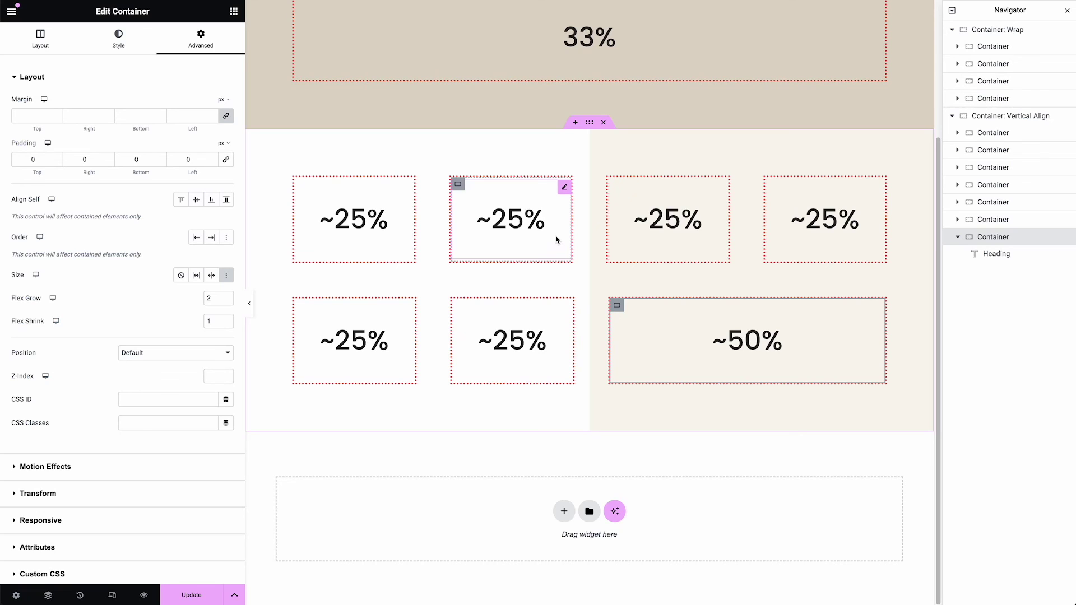
{"action": "scroll", "coordinate": [580, 317], "scroll_direction": "up", "scroll_amount": 3}
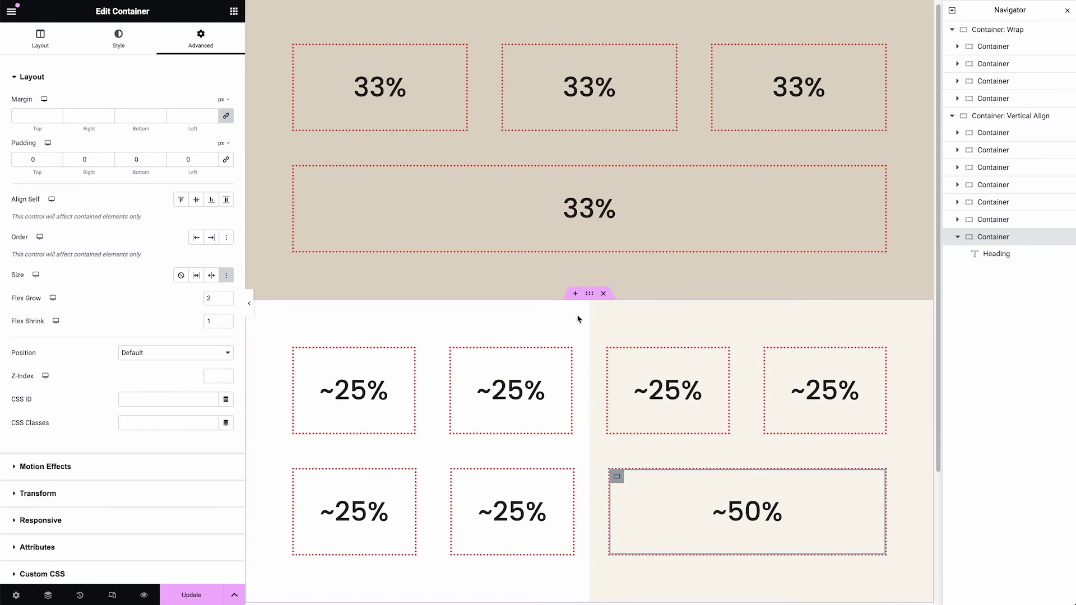